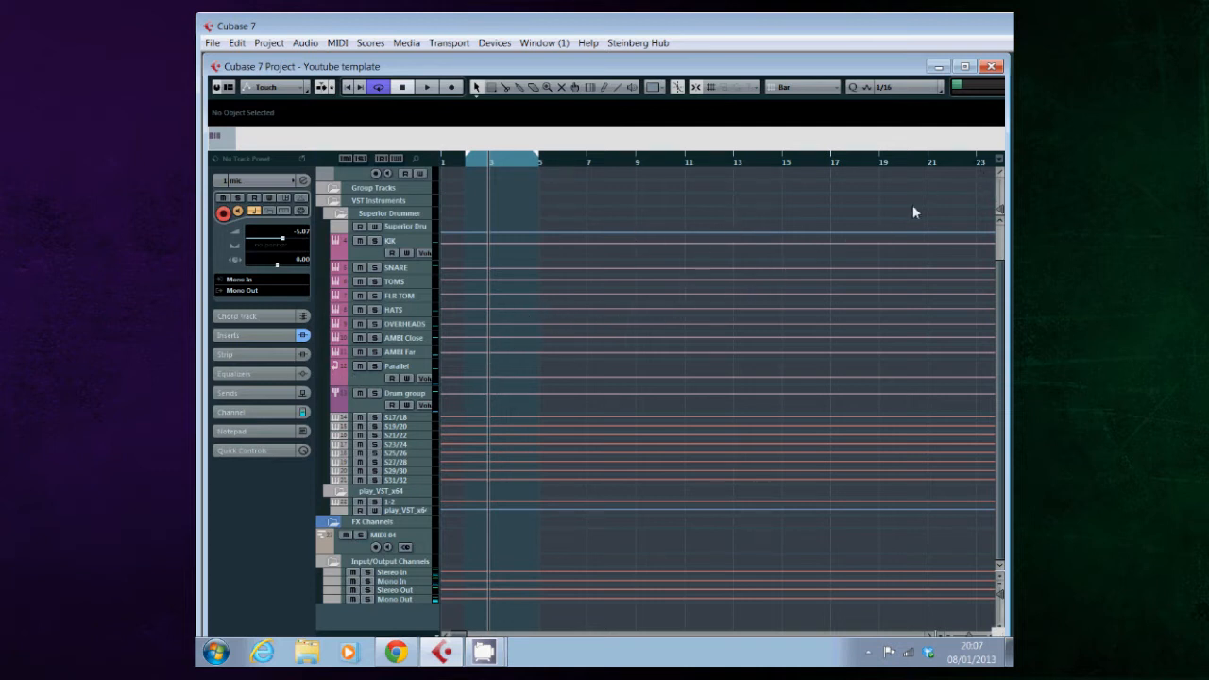
# Step: Open the MixConsole and display it full screen on Monitor 2
pyautogui.press('F3')
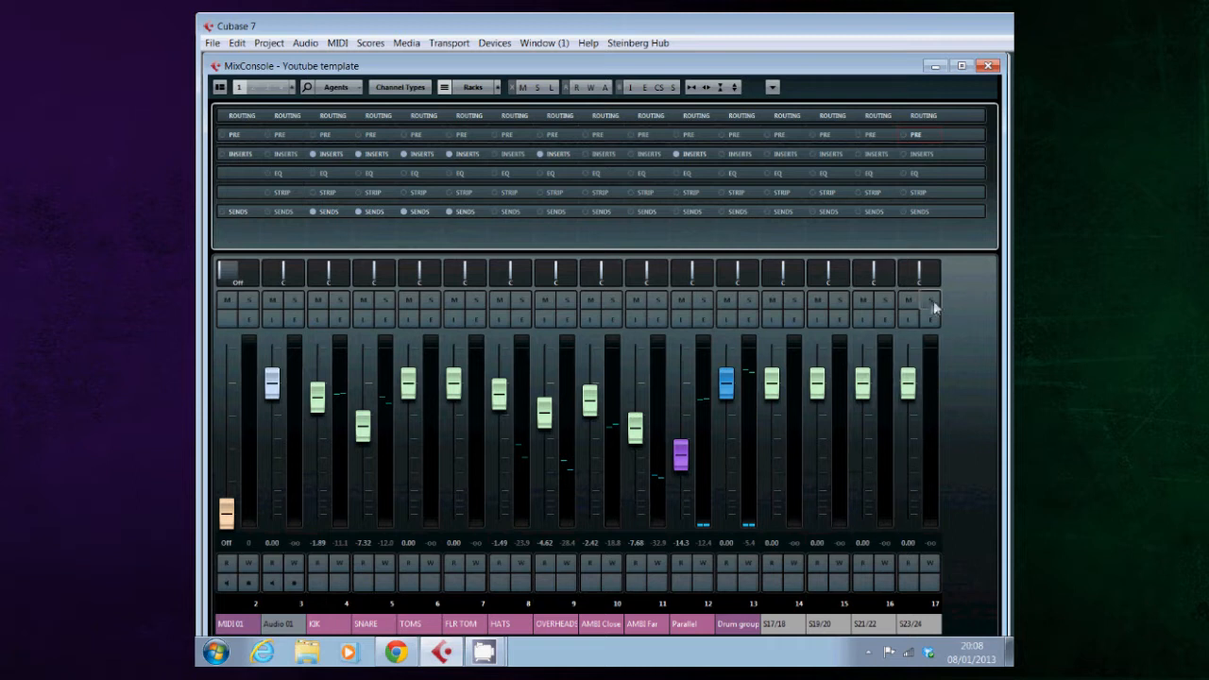
pyautogui.rightClick(961, 288)
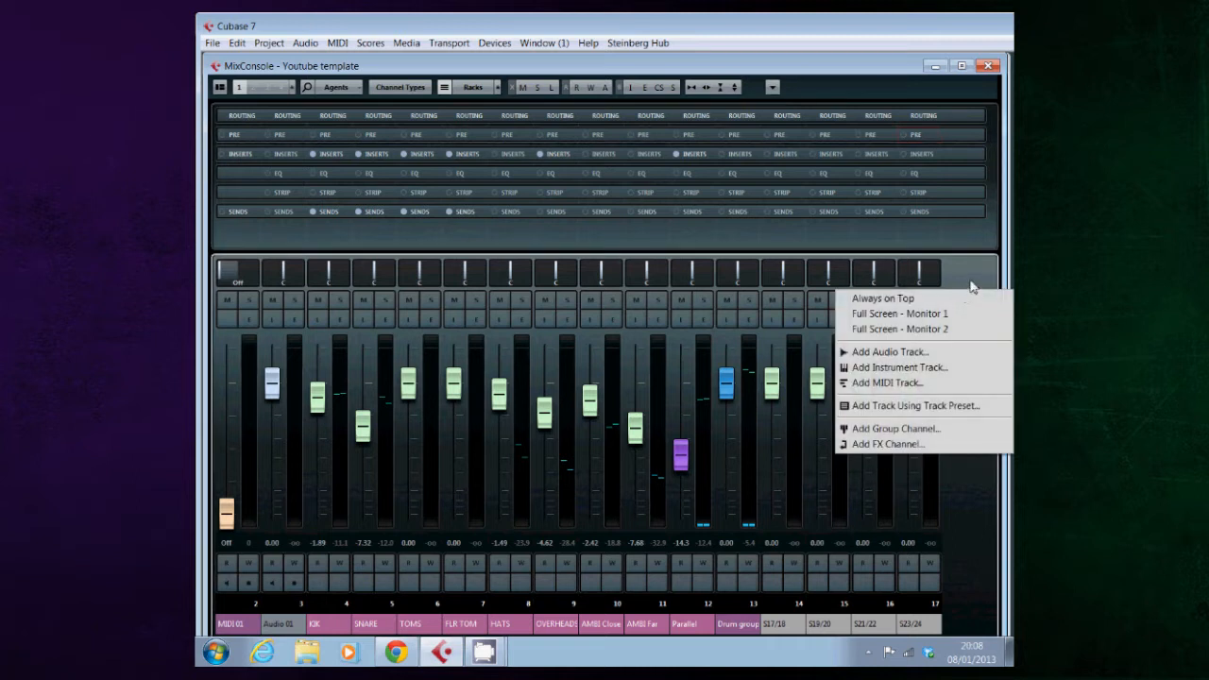
pyautogui.click(968, 329)
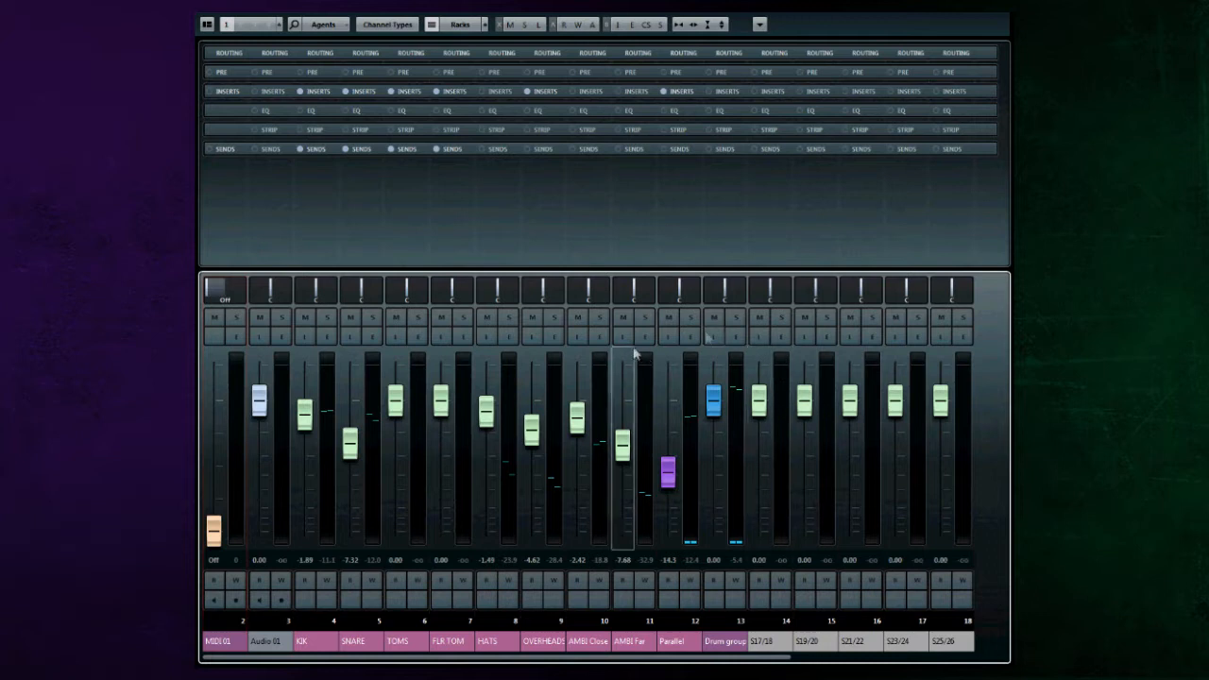
# Step: Show the Channel Selector in the MixConsole window layout
pyautogui.click(207, 25)
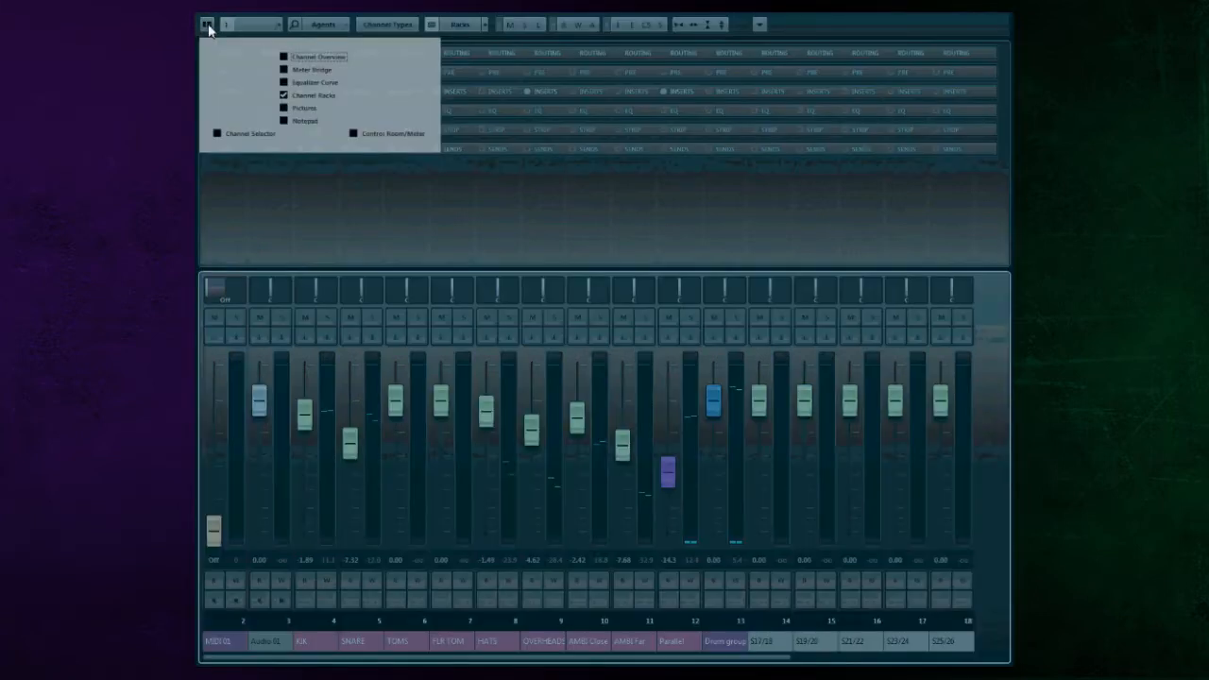
pyautogui.click(218, 135)
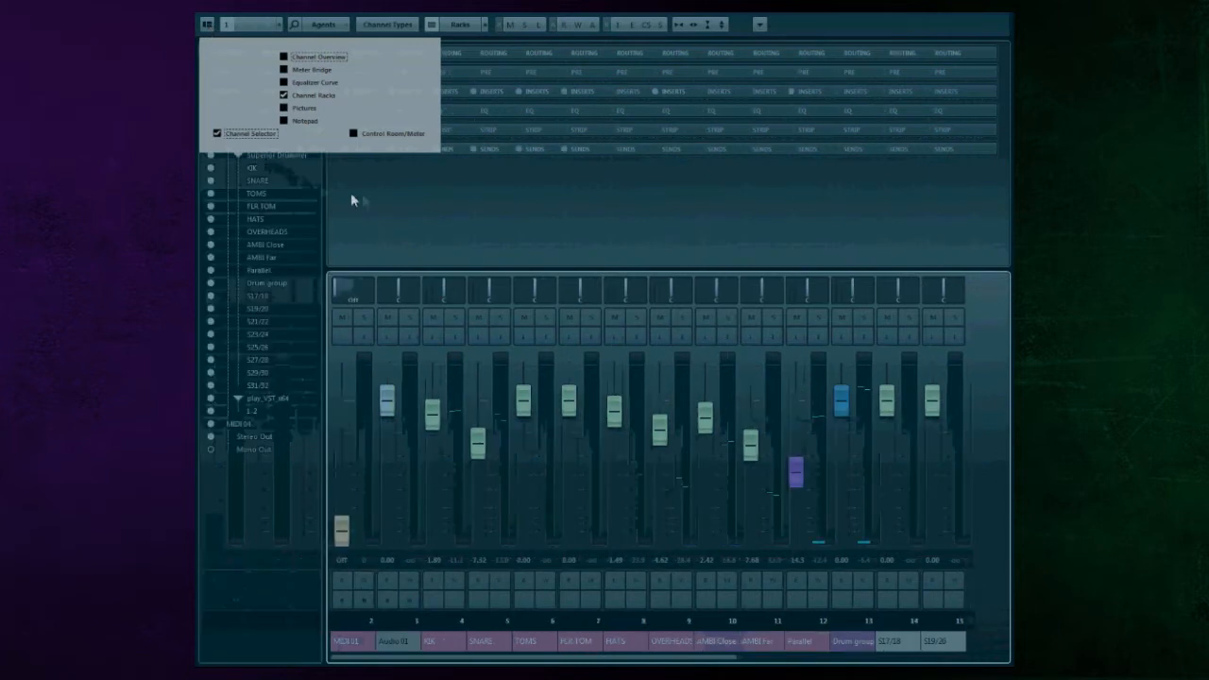
pyautogui.click(351, 193)
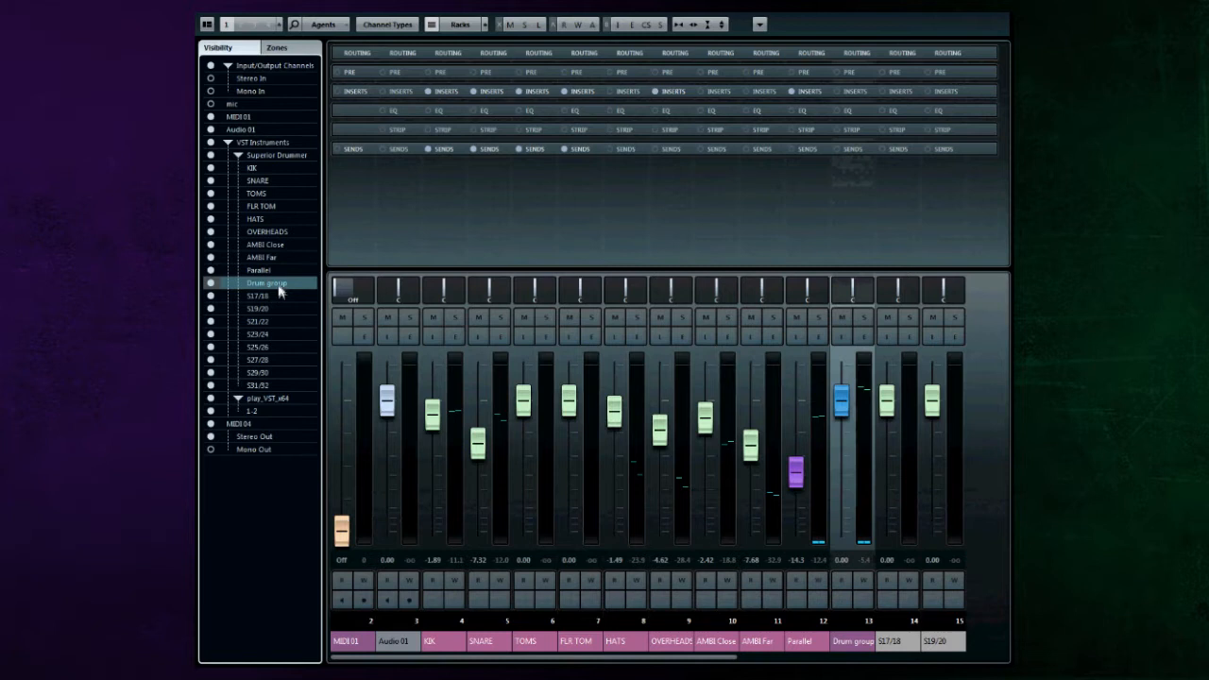
# Step: Examine the VST Instruments and Superior Drummer folders in the visibility list and look along the mixer's channel strips
pyautogui.click(277, 155)
pyautogui.click(228, 143)
pyautogui.click(229, 142)
pyautogui.click(239, 156)
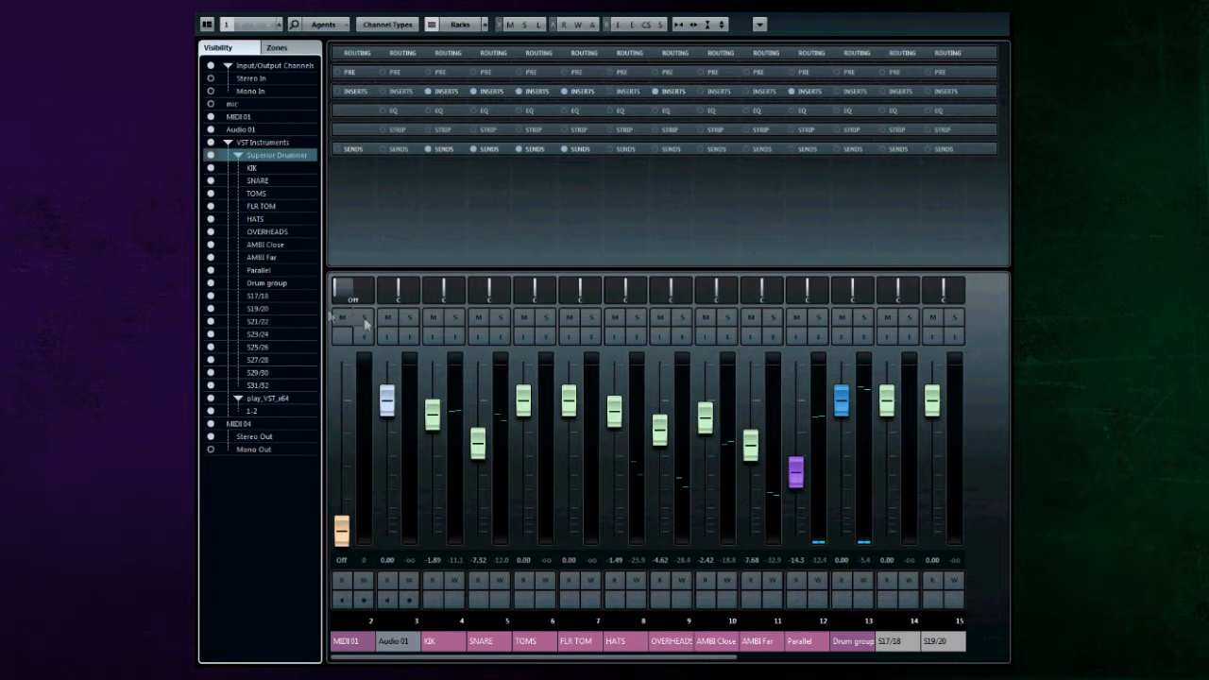
pyautogui.click(543, 562)
pyautogui.moveTo(624, 661); pyautogui.dragTo(833, 658)
pyautogui.hscroll(-5, 432, 435)
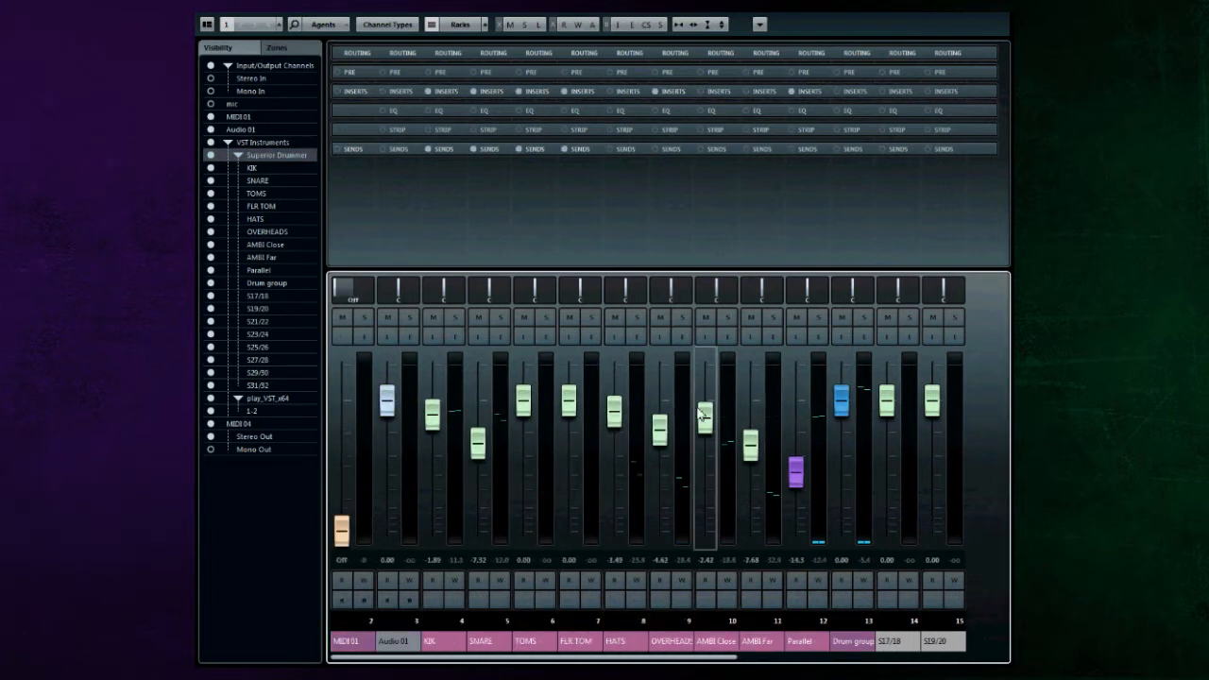
pyautogui.moveTo(592, 657); pyautogui.dragTo(515, 650)
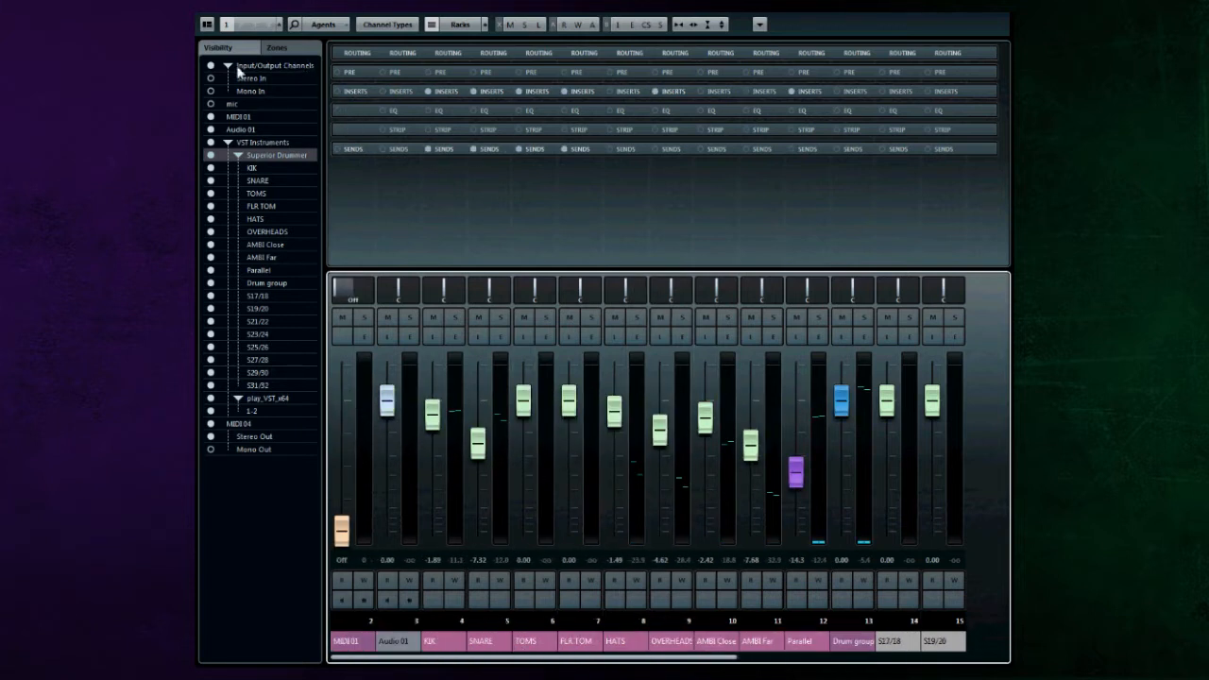
# Step: Hide the Channel Selector from the MixConsole window layout
pyautogui.click(206, 24)
pyautogui.click(217, 133)
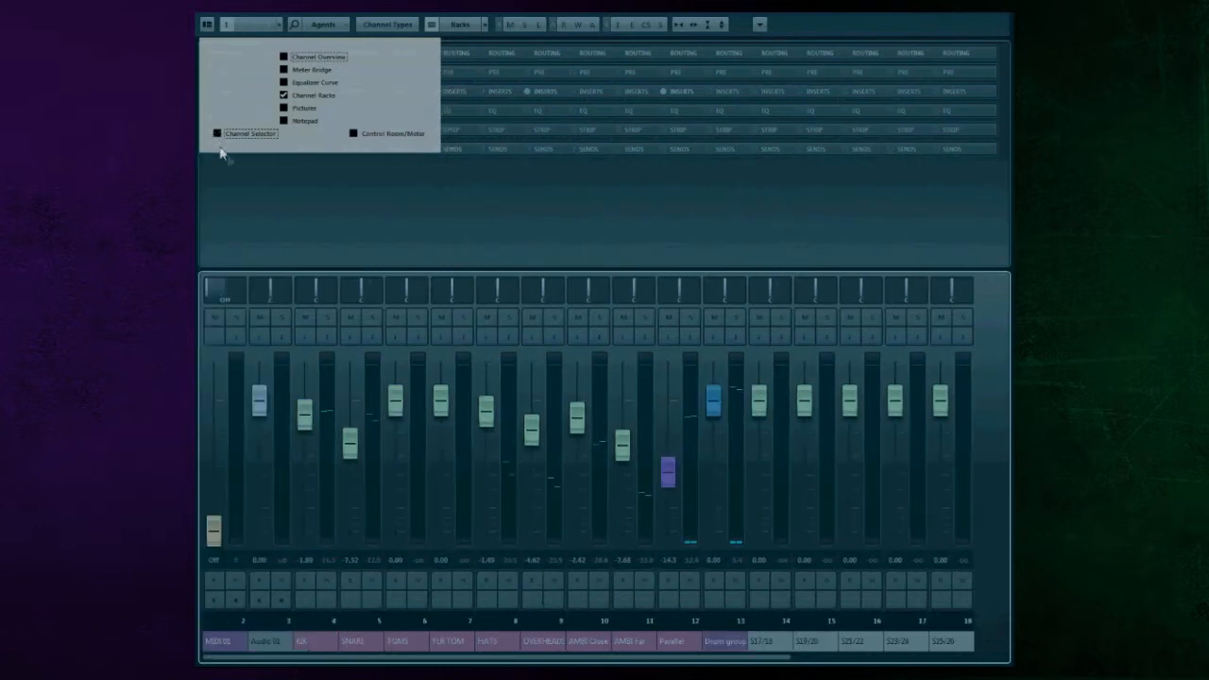
pyautogui.click(324, 199)
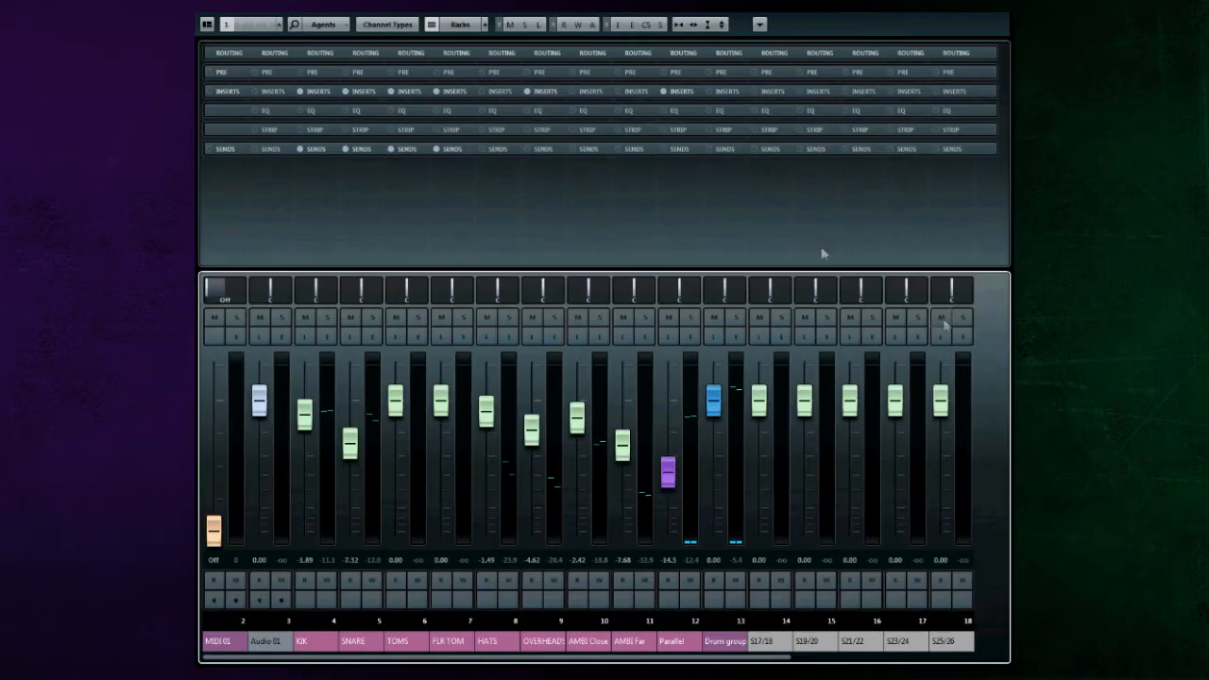
# Step: Show the Control Room/Meter section in the MixConsole window layout
pyautogui.click(205, 24)
pyautogui.click(355, 134)
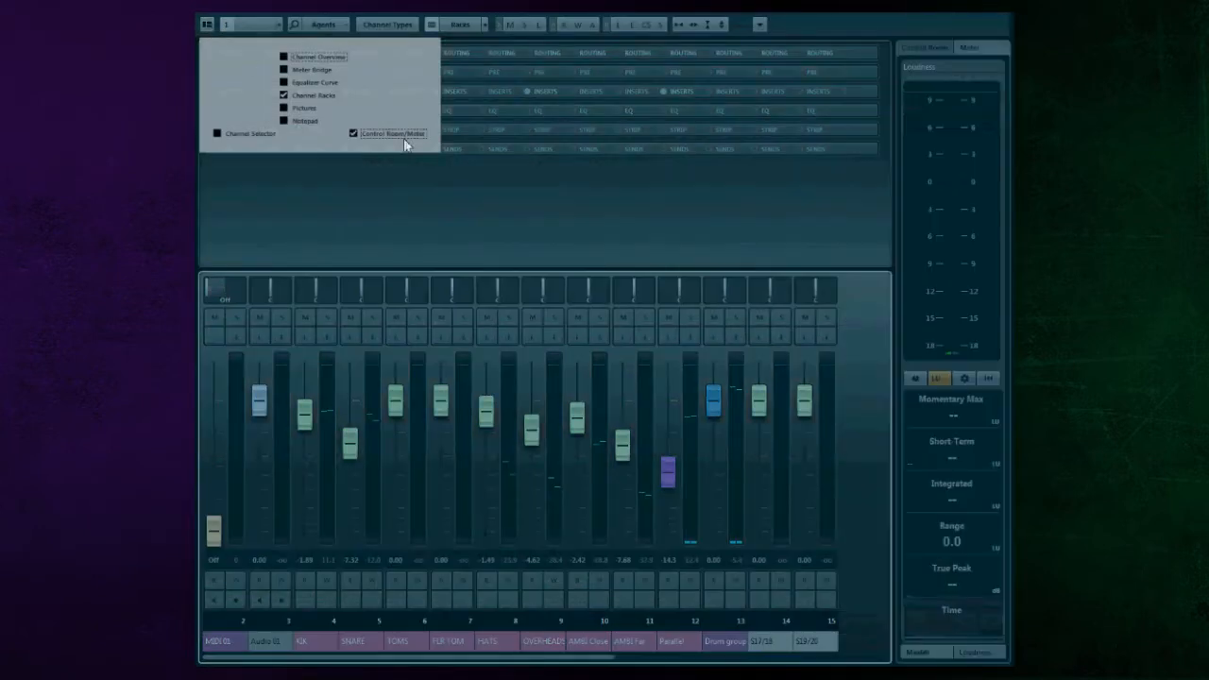
pyautogui.click(726, 219)
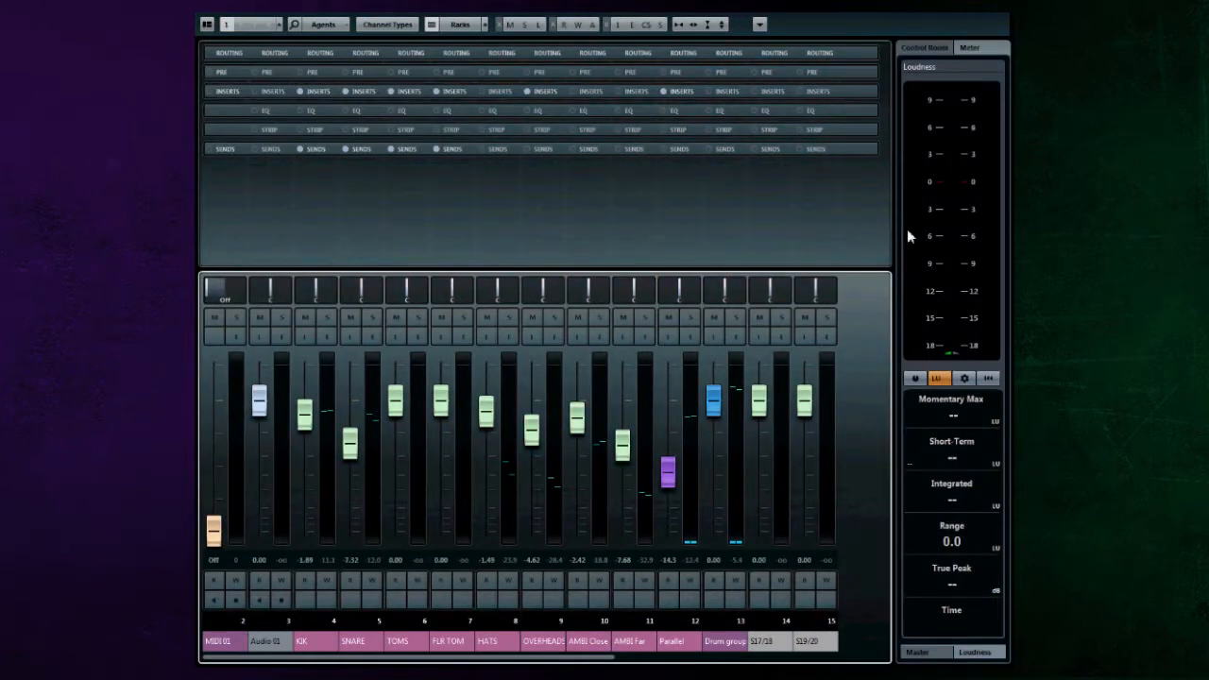
# Step: View the Master meter's scale options and hide the Control Room/Meter section from the MixConsole
pyautogui.click(980, 70)
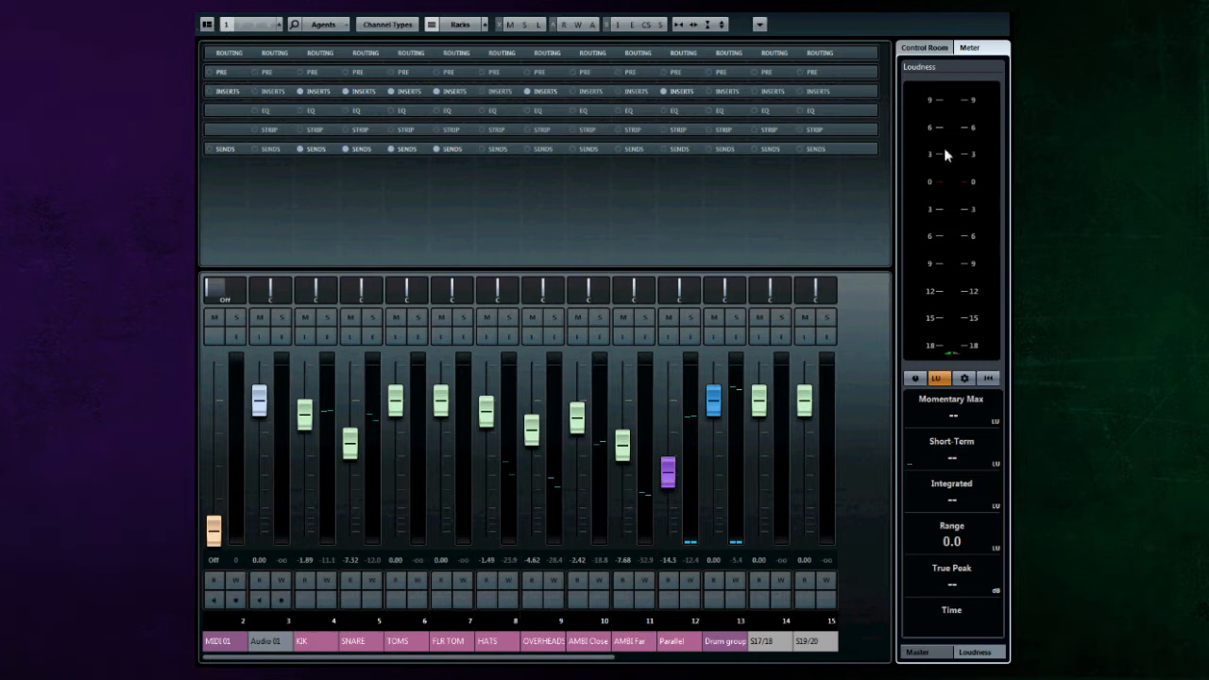
pyautogui.click(933, 654)
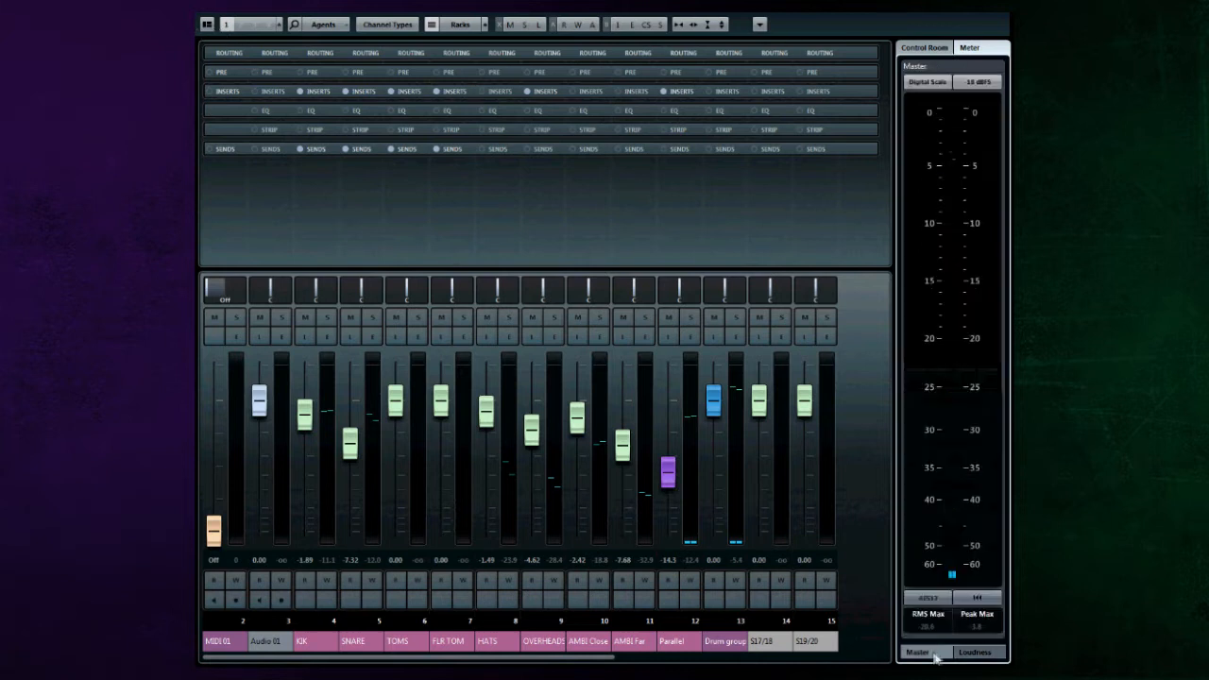
pyautogui.click(927, 82)
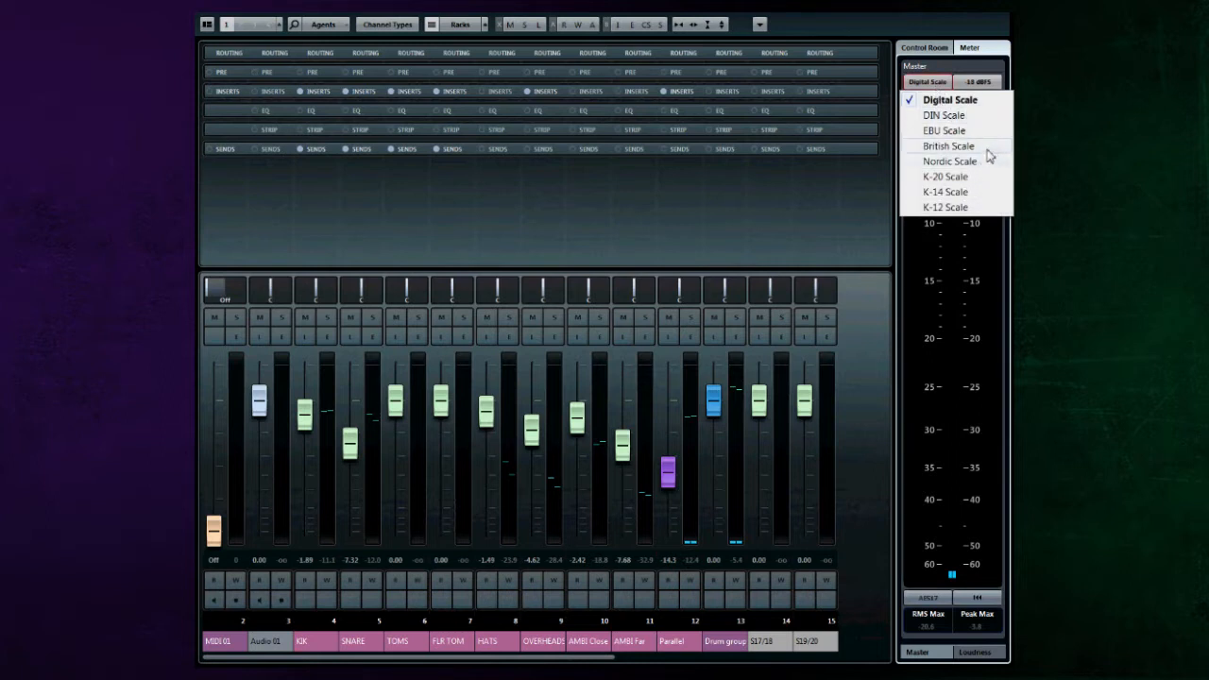
pyautogui.click(948, 84)
pyautogui.click(207, 25)
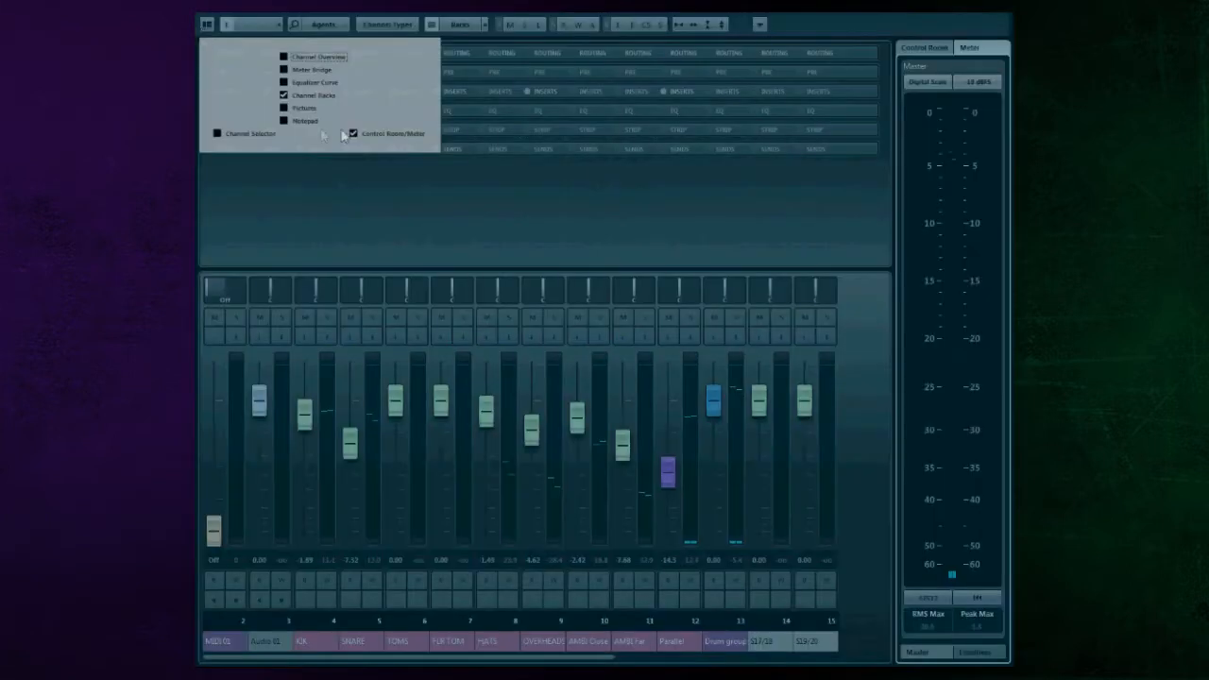
pyautogui.click(355, 134)
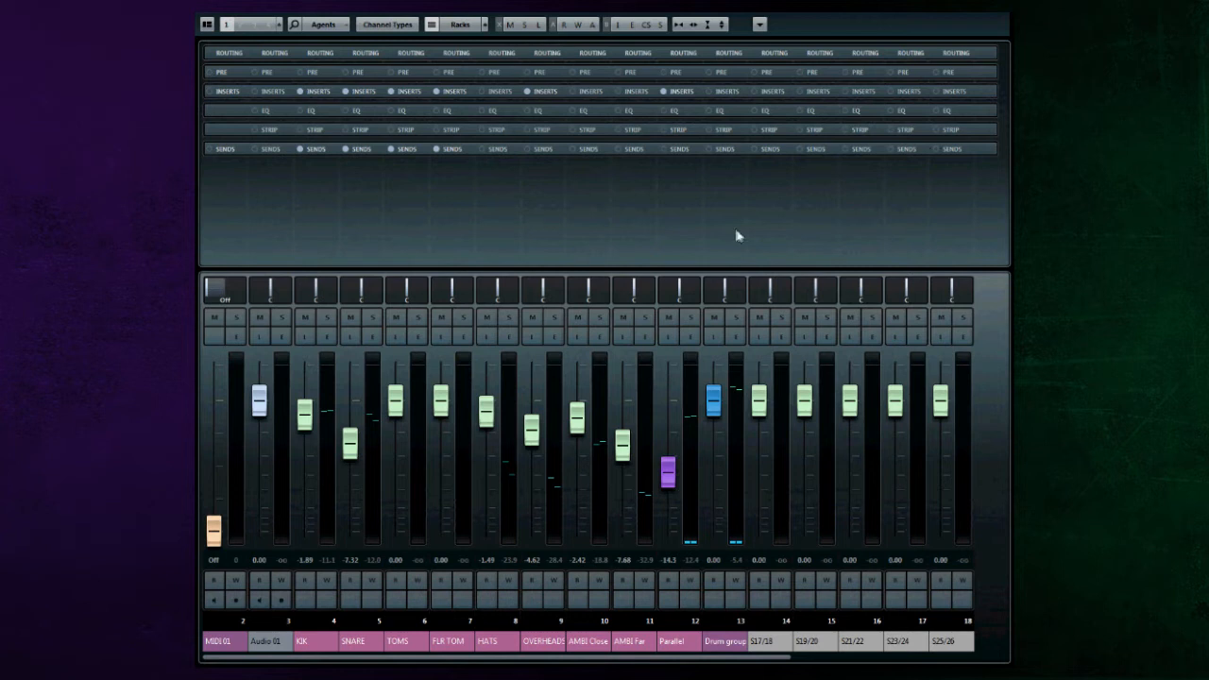
# Step: View the output bus choices for channel S19/20 in the Routing rack and collapse the rack
pyautogui.click(821, 53)
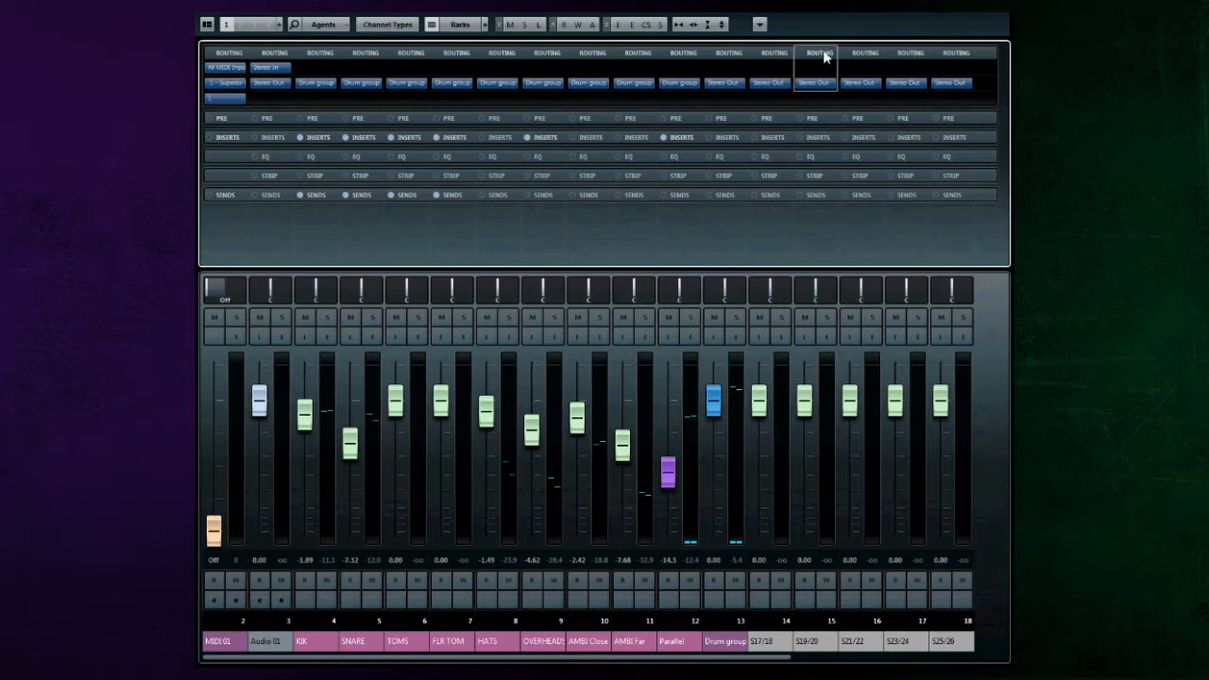
pyautogui.click(834, 82)
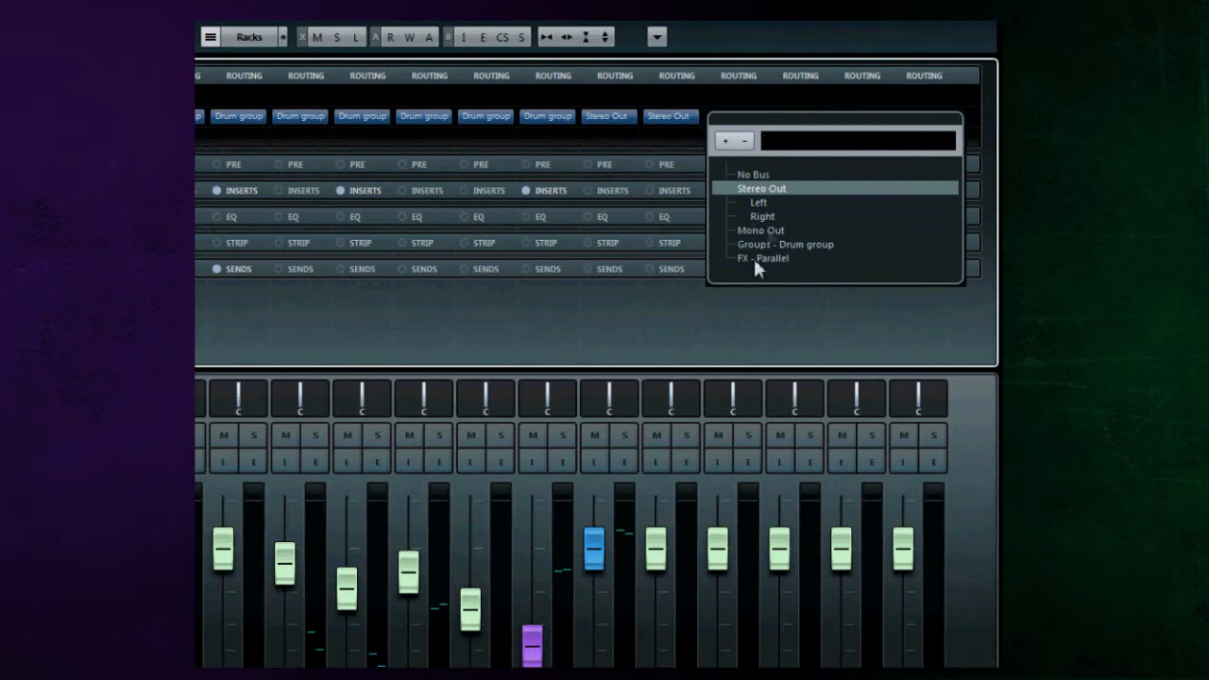
pyautogui.click(723, 331)
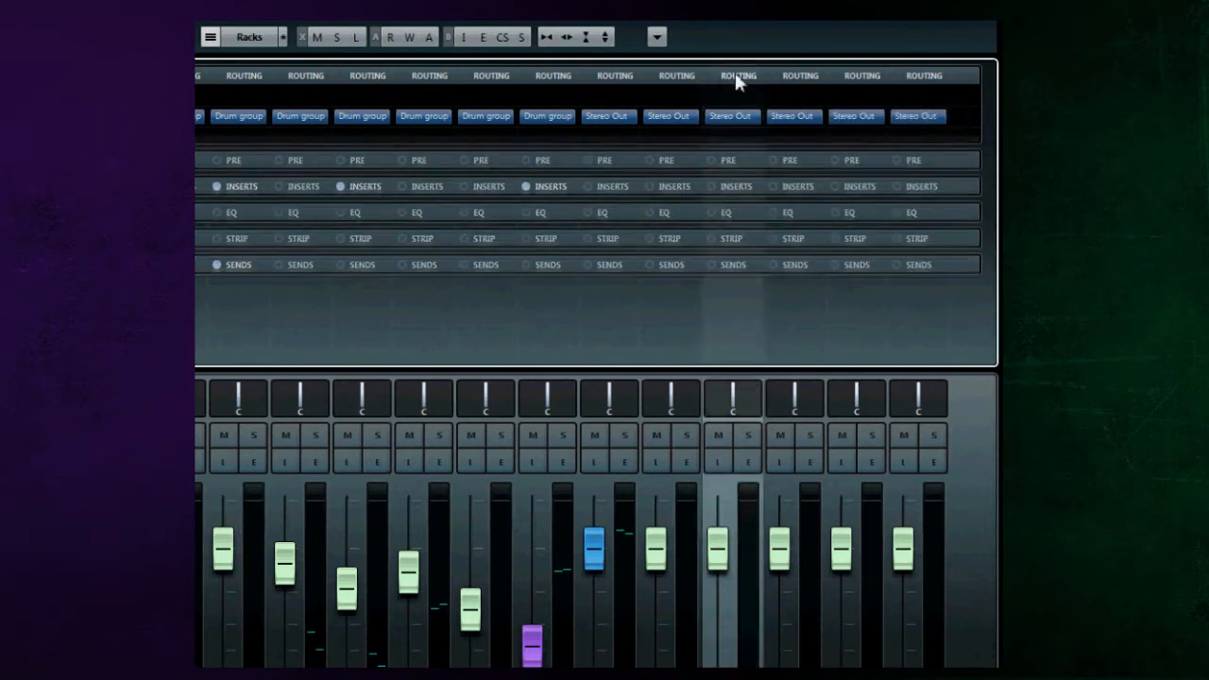
pyautogui.click(734, 77)
pyautogui.click(741, 98)
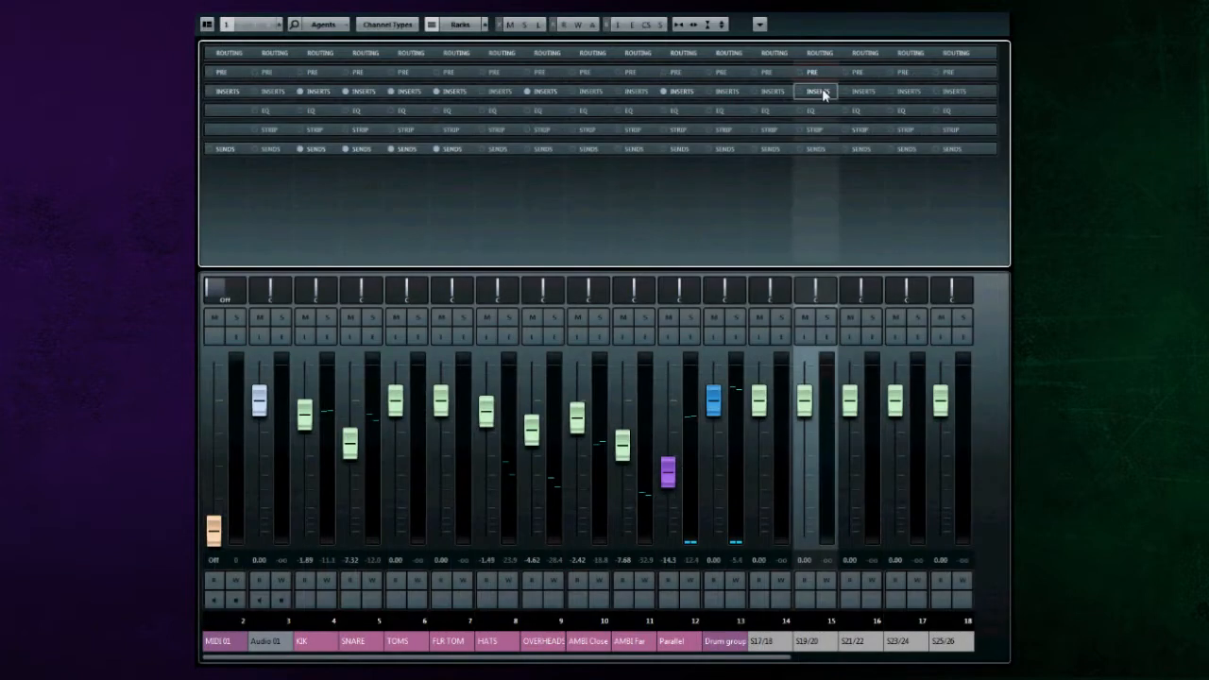
# Step: Expand the Inserts rack and view the available effects for empty slots on channels S19/20 and Drum group
pyautogui.click(820, 92)
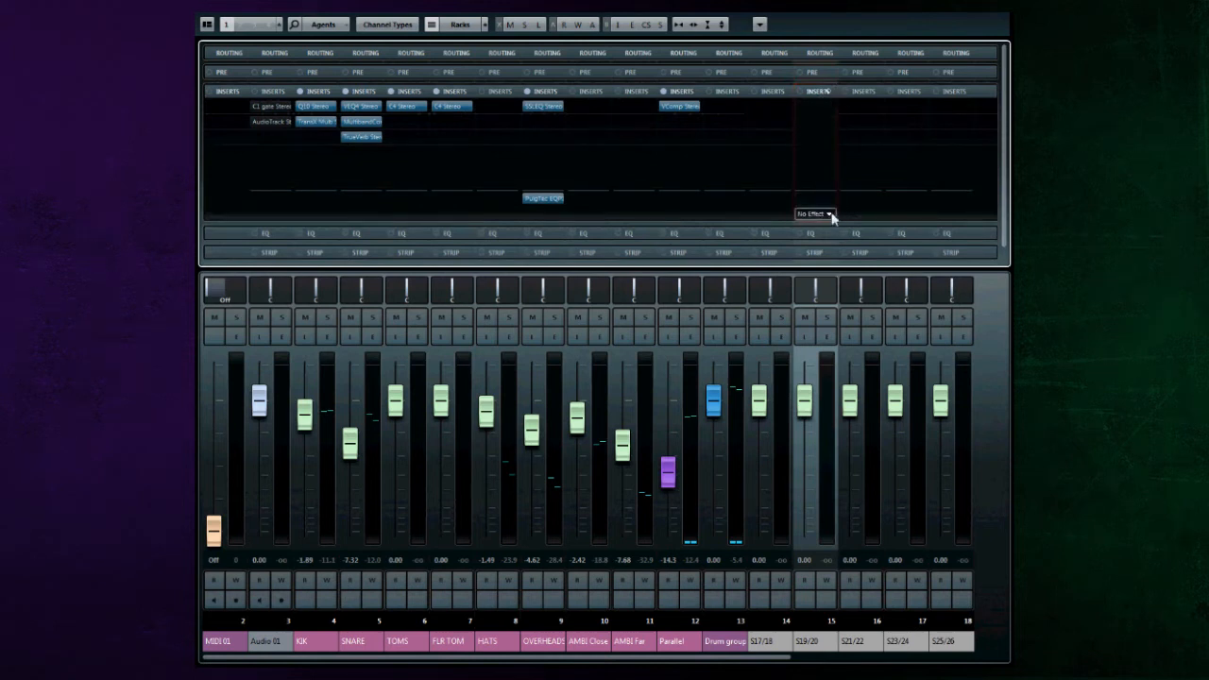
pyautogui.click(827, 113)
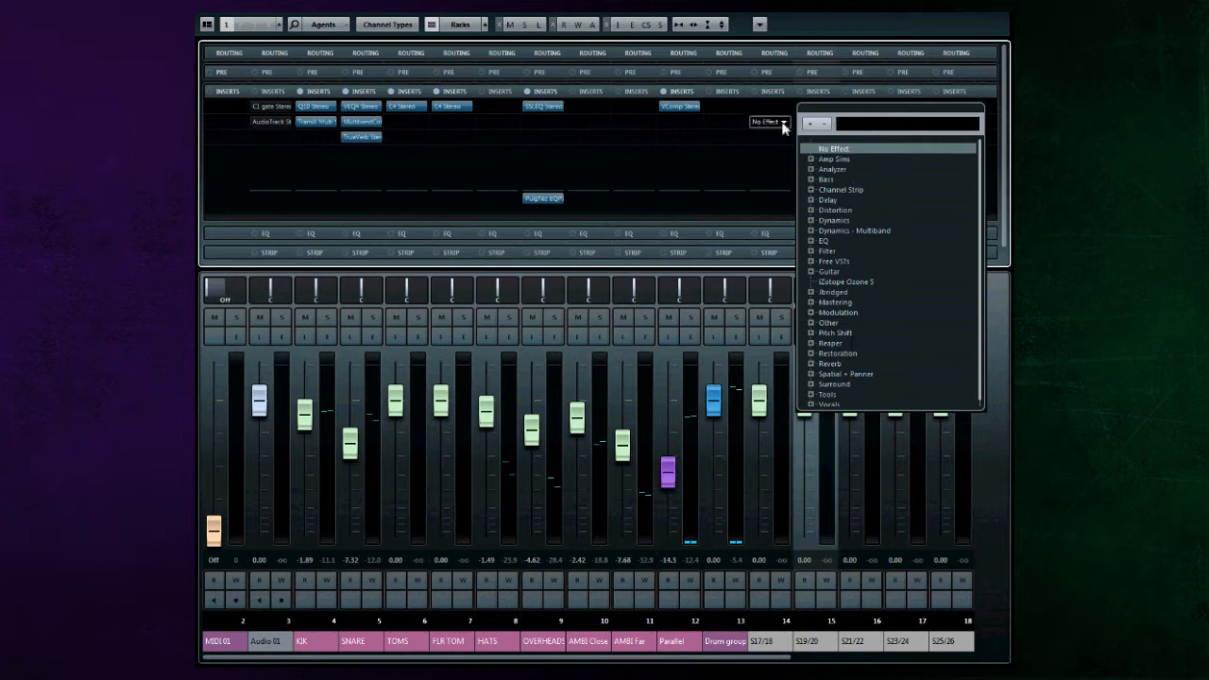
pyautogui.click(721, 137)
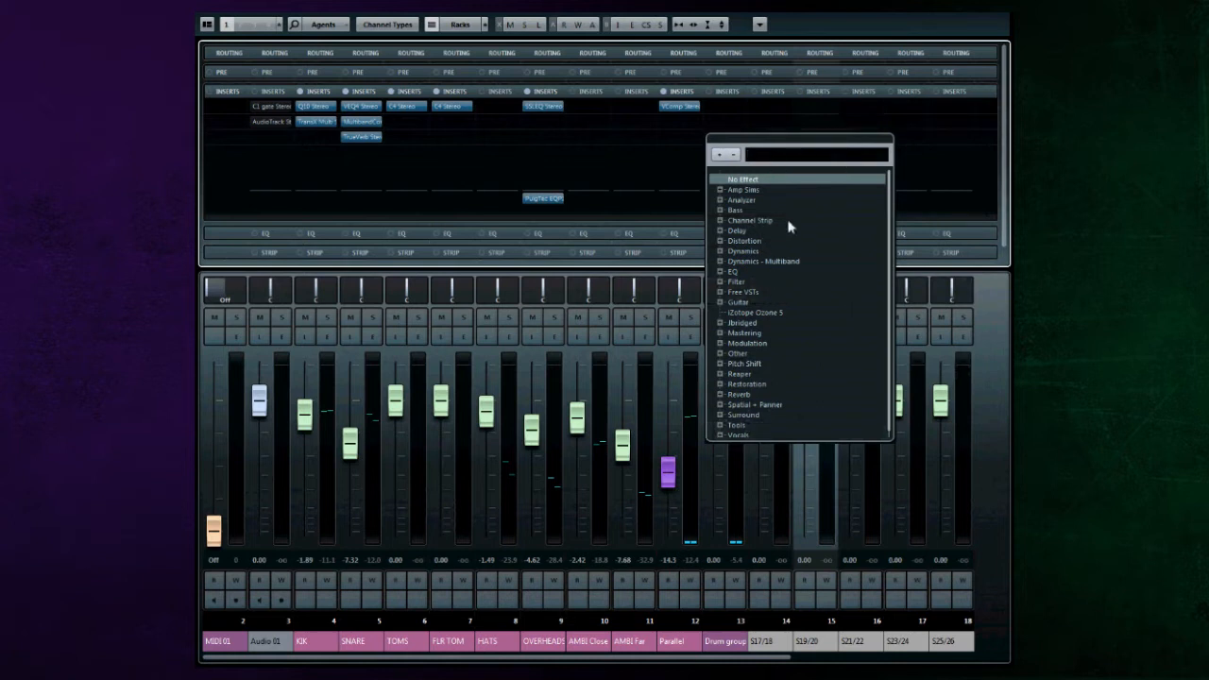
pyautogui.press('Escape')
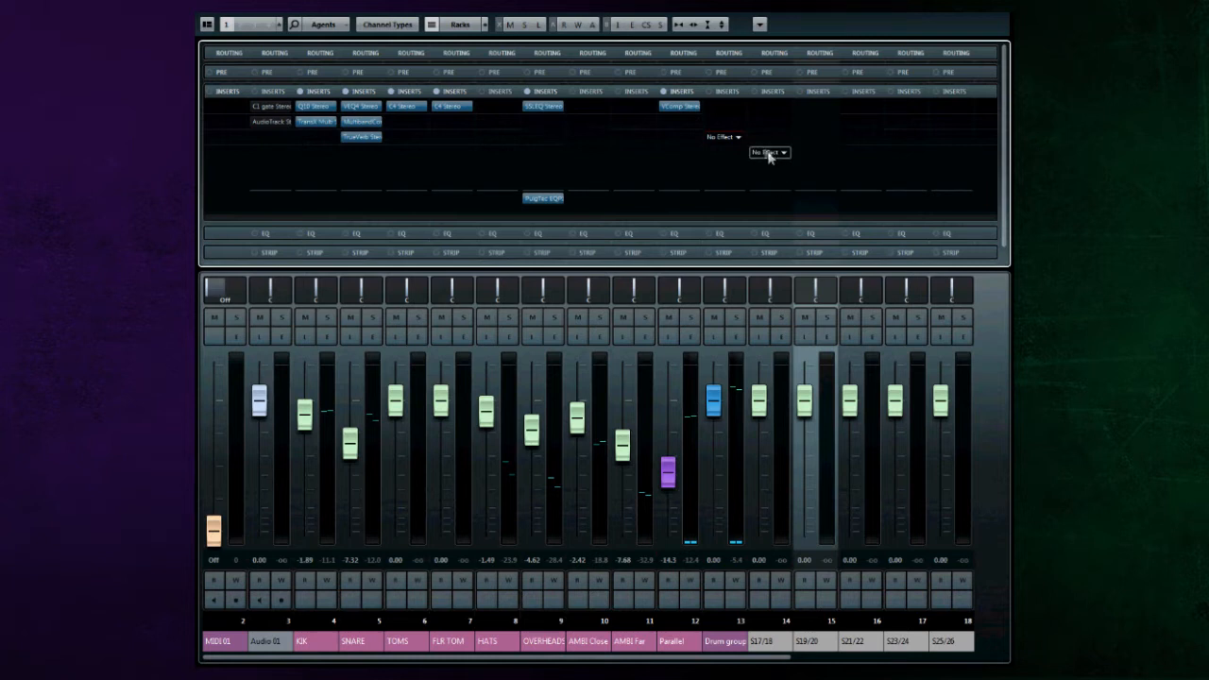
# Step: View the VComp Stereo insert on the Parallel channel and close its plug-in window
pyautogui.click(688, 111)
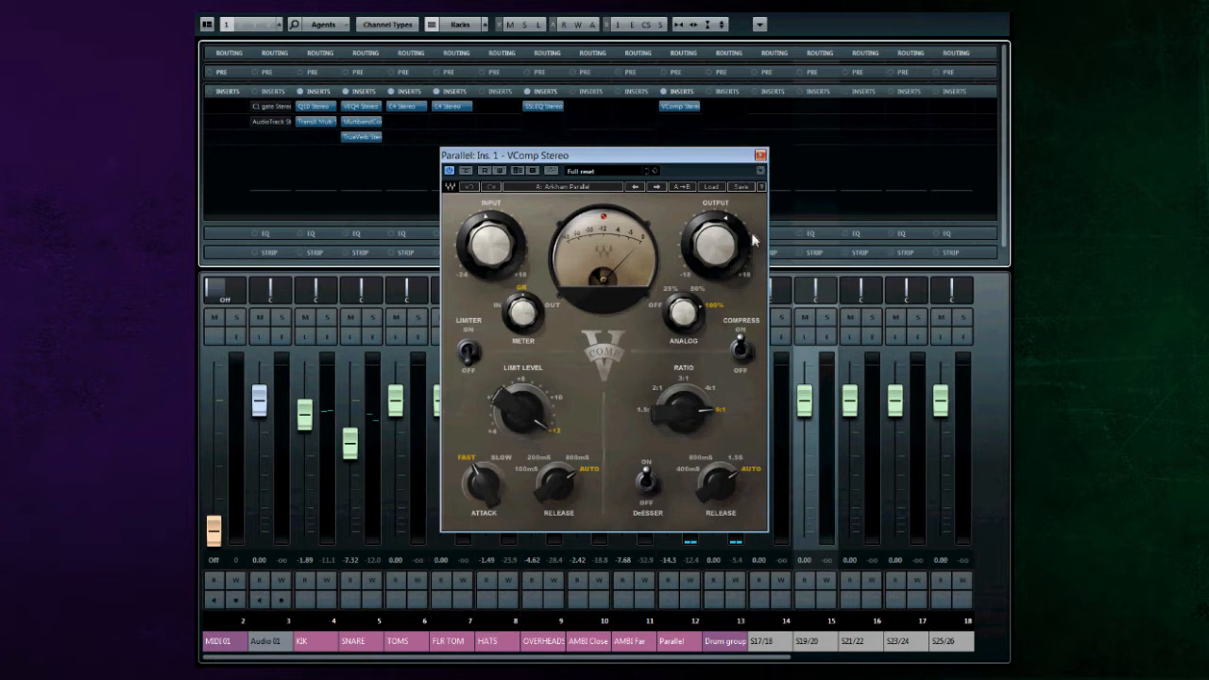
pyautogui.click(760, 157)
# Step: Show the EQ rack and add a low-frequency boost on band 2 of the Parallel channel's EQ curve
pyautogui.scroll(-5, 680, 110)
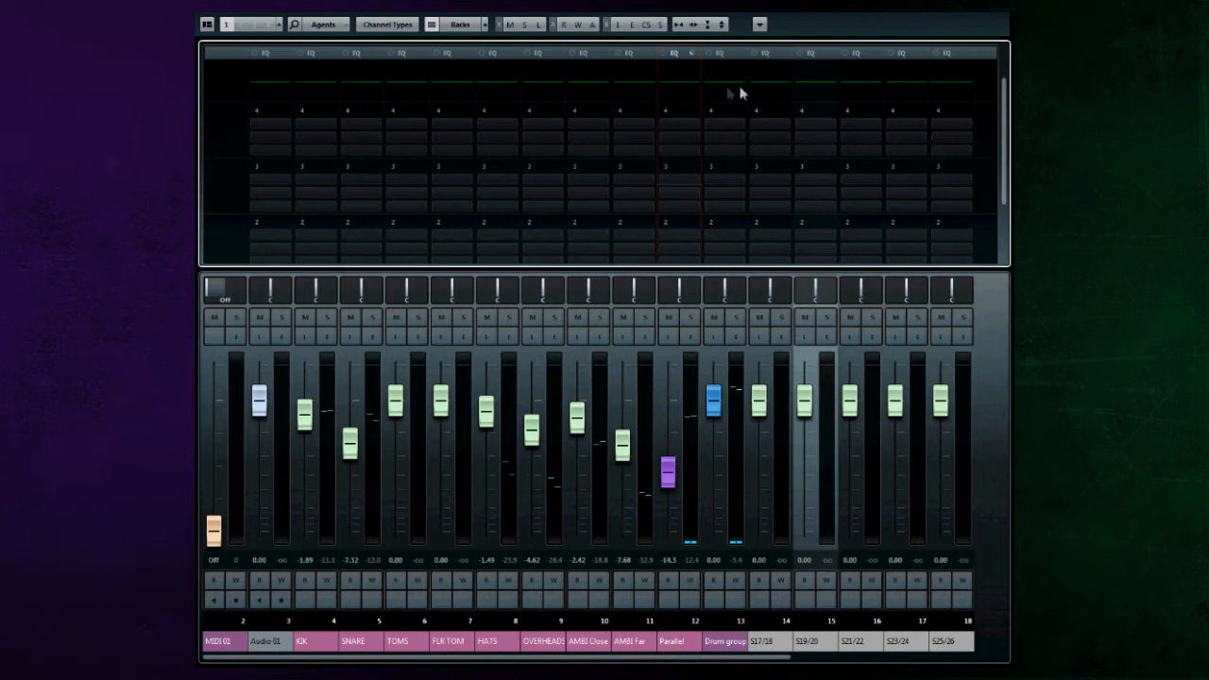
pyautogui.click(674, 81)
pyautogui.click(621, 72)
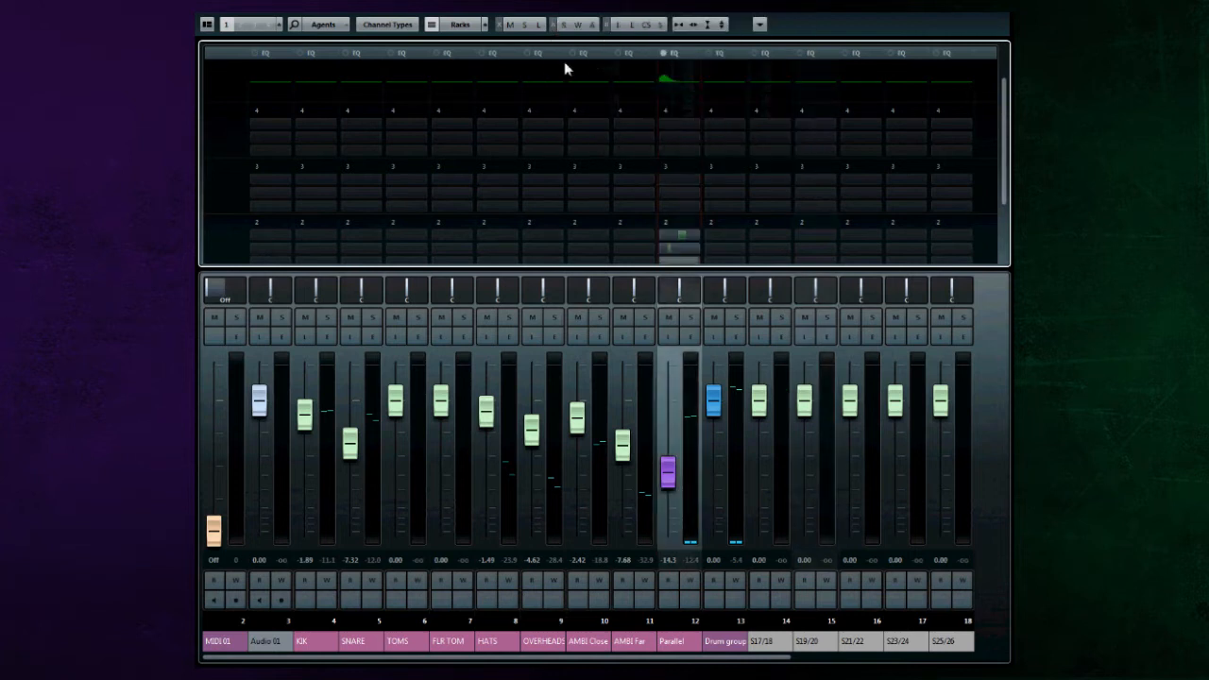
pyautogui.click(624, 85)
# Step: Add a high-frequency boost to the Drum group's EQ curve and a slight cut to the S21/22 channel's curve
pyautogui.click(732, 82)
pyautogui.click(733, 88)
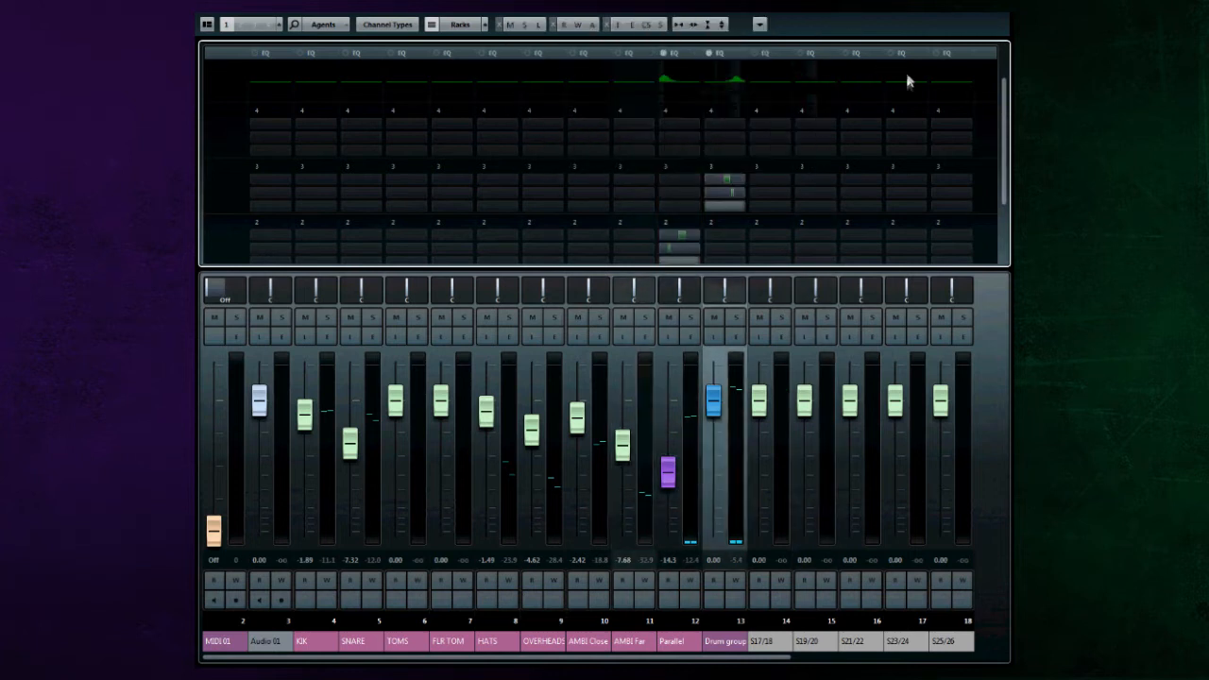
pyautogui.click(845, 89)
pyautogui.click(855, 99)
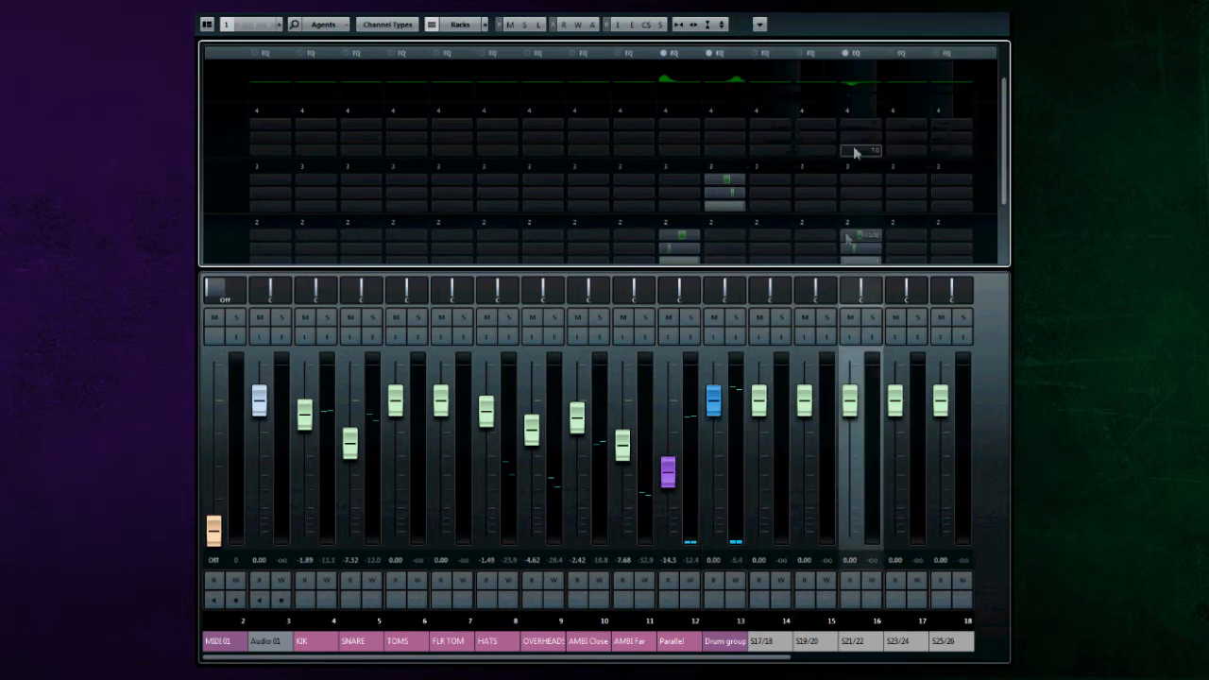
# Step: Remove the EQ cut from channel S21/22 and the high-frequency boost from the Drum group
pyautogui.click(863, 83)
pyautogui.doubleClick(810, 103)
pyautogui.click(733, 88)
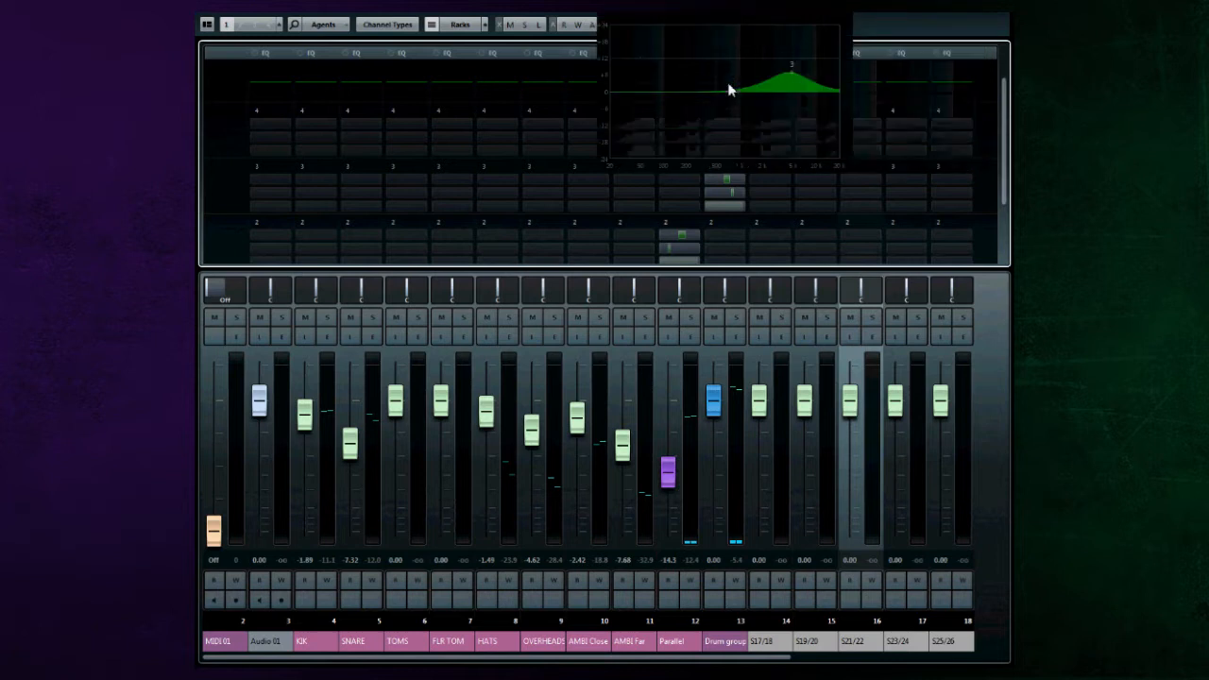
pyautogui.doubleClick(796, 80)
# Step: Add an EQ cut of 5.5 dB near 119 Hz to the Drum group and delete that EQ point
pyautogui.doubleClick(675, 101)
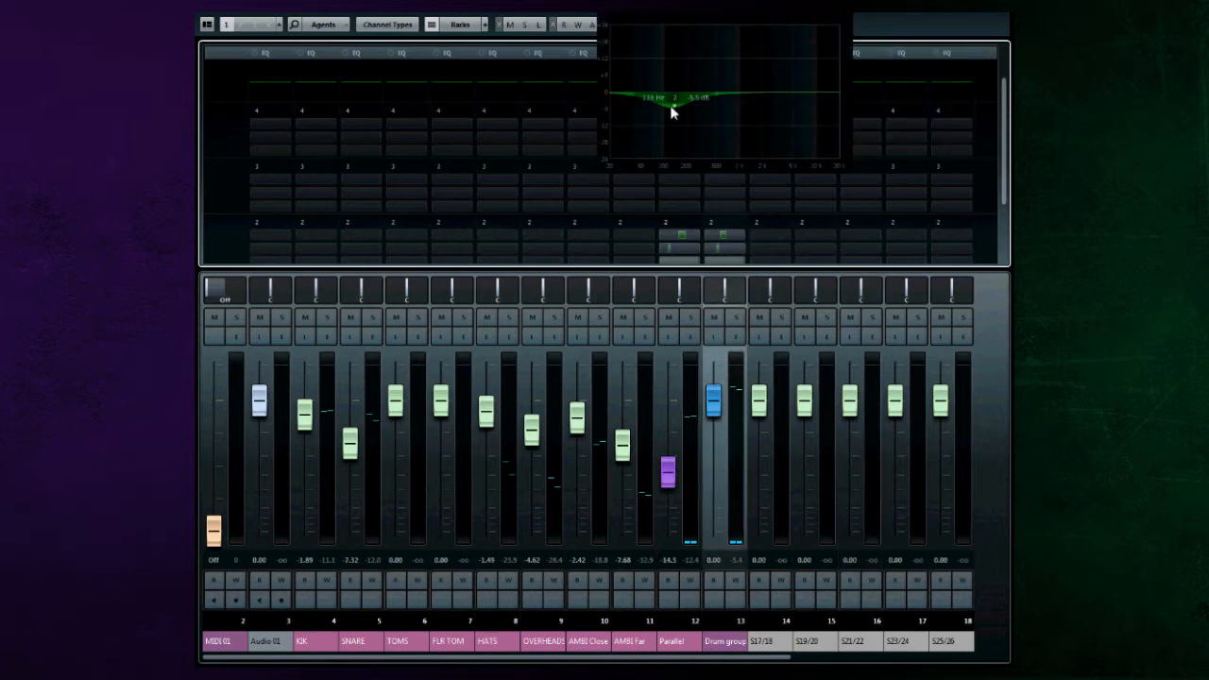
pyautogui.doubleClick(670, 105)
pyautogui.click(496, 100)
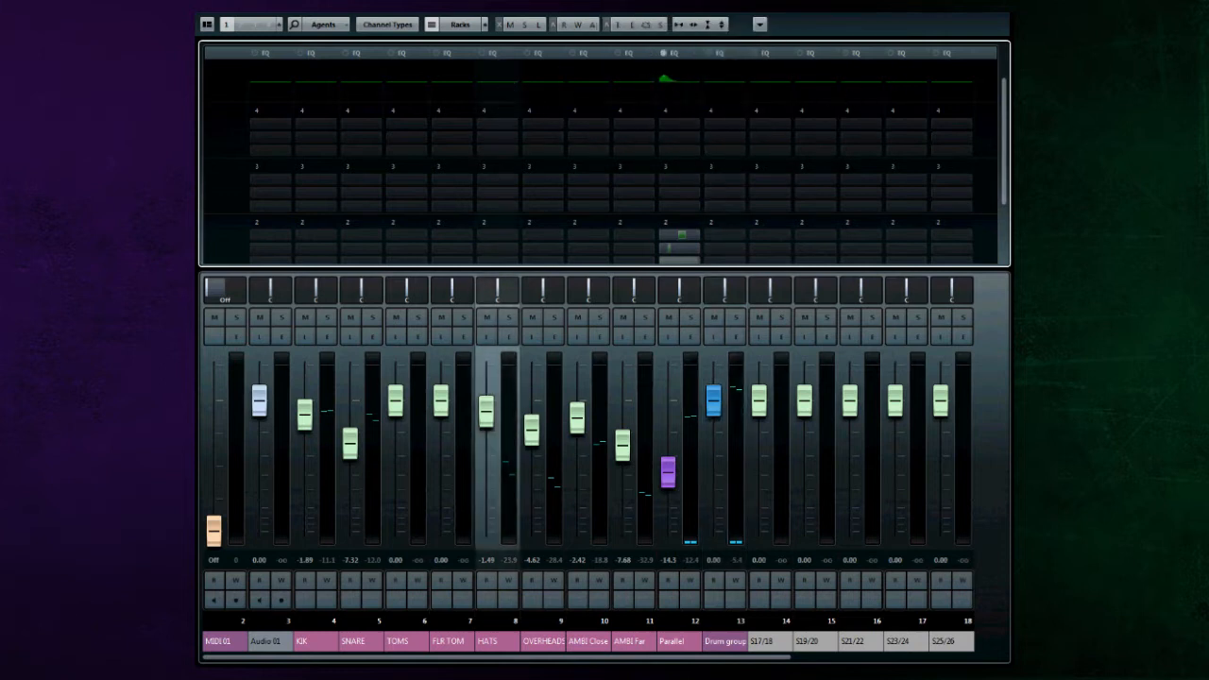
# Step: Remove the low-frequency EQ boost from the Parallel channel's curve and collapse the EQ rack
pyautogui.click(671, 85)
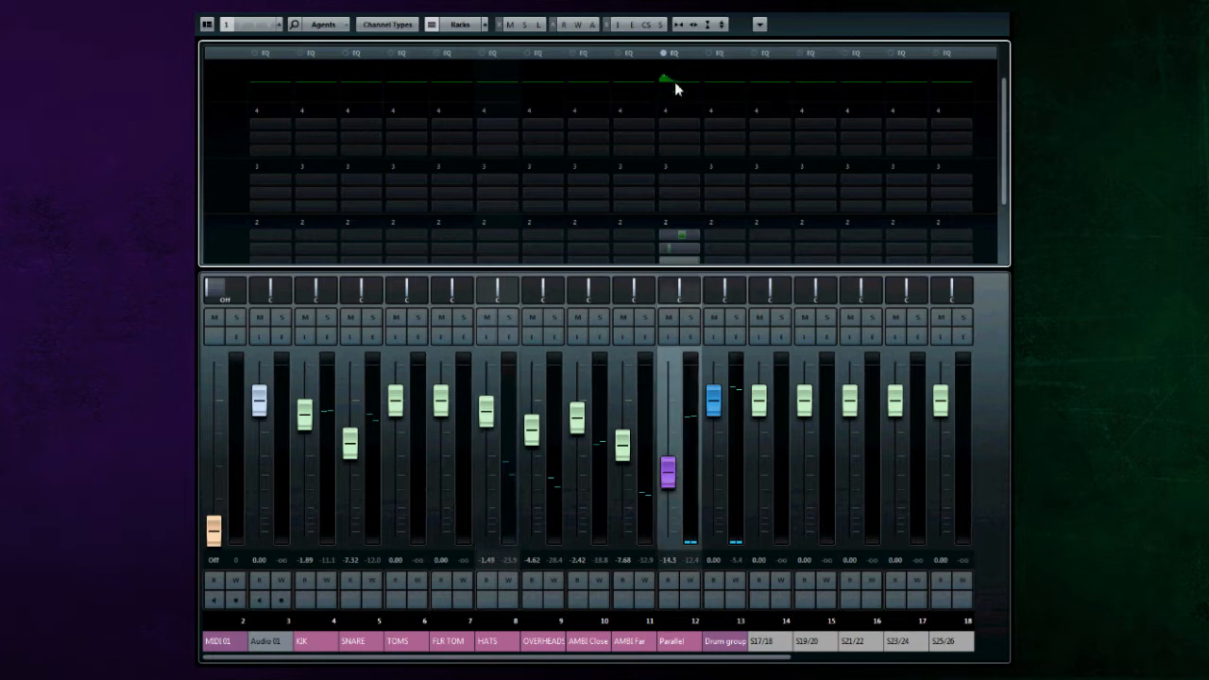
pyautogui.doubleClick(595, 73)
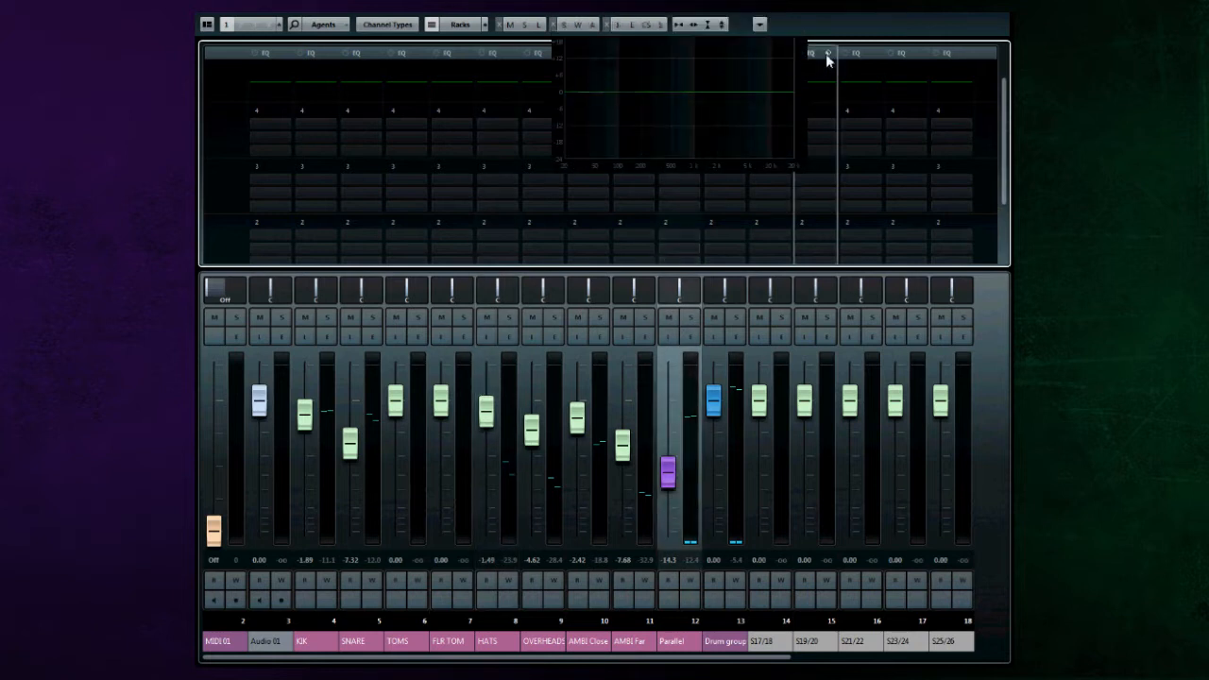
pyautogui.click(682, 53)
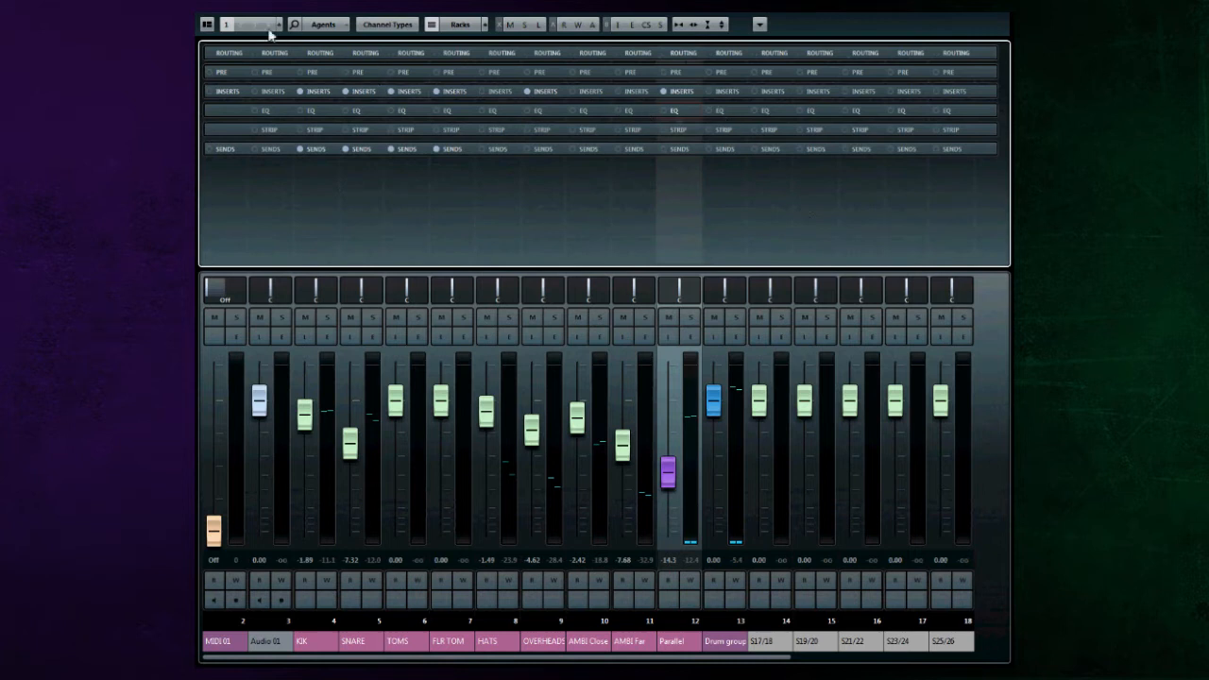
# Step: Hide the Equalizers rack from the MixConsole's channel racks
pyautogui.click(384, 25)
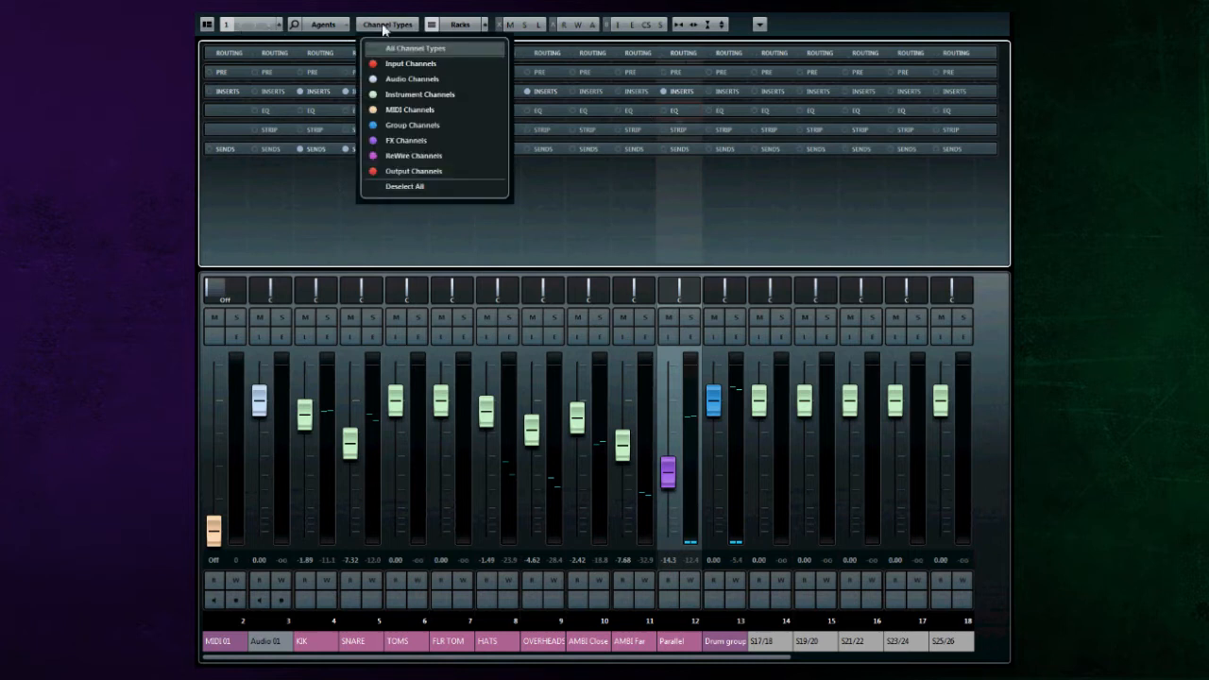
pyautogui.click(462, 26)
pyautogui.click(463, 26)
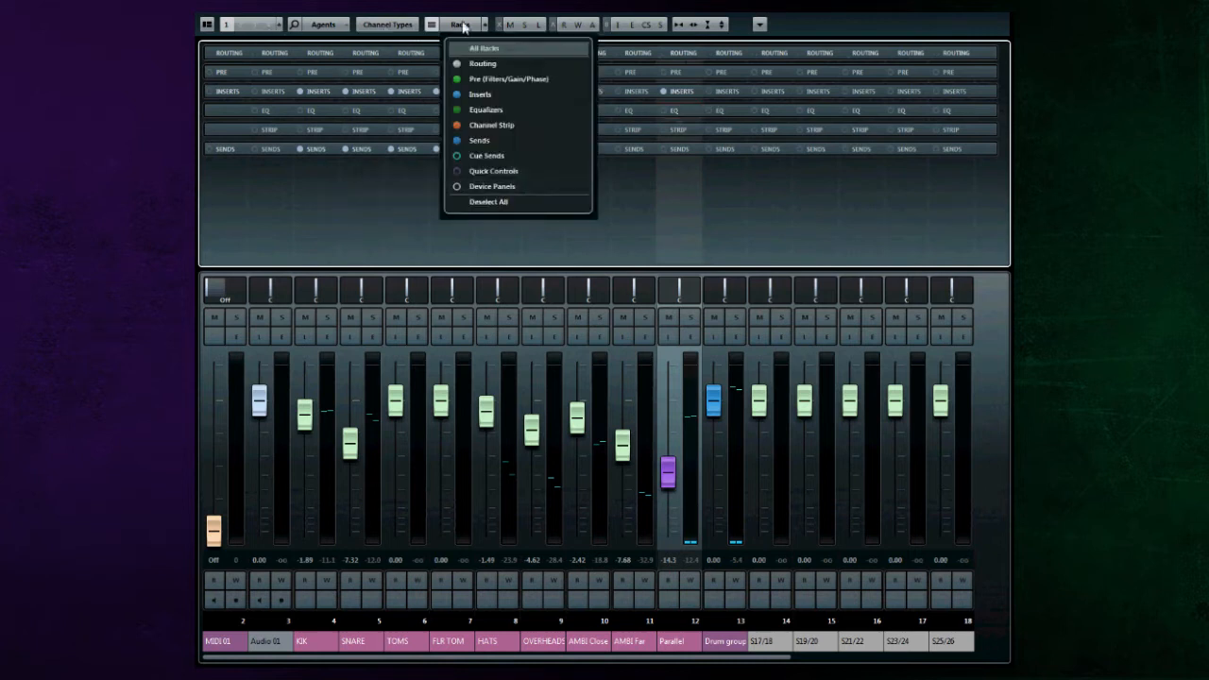
pyautogui.click(462, 111)
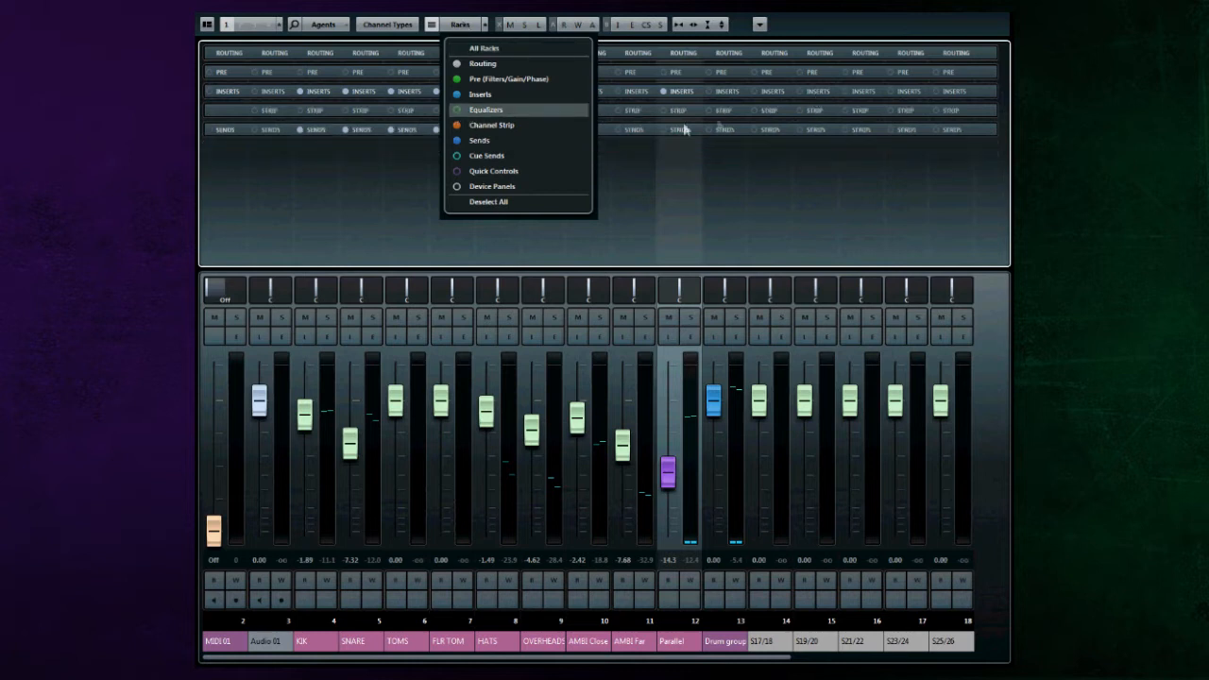
pyautogui.click(721, 166)
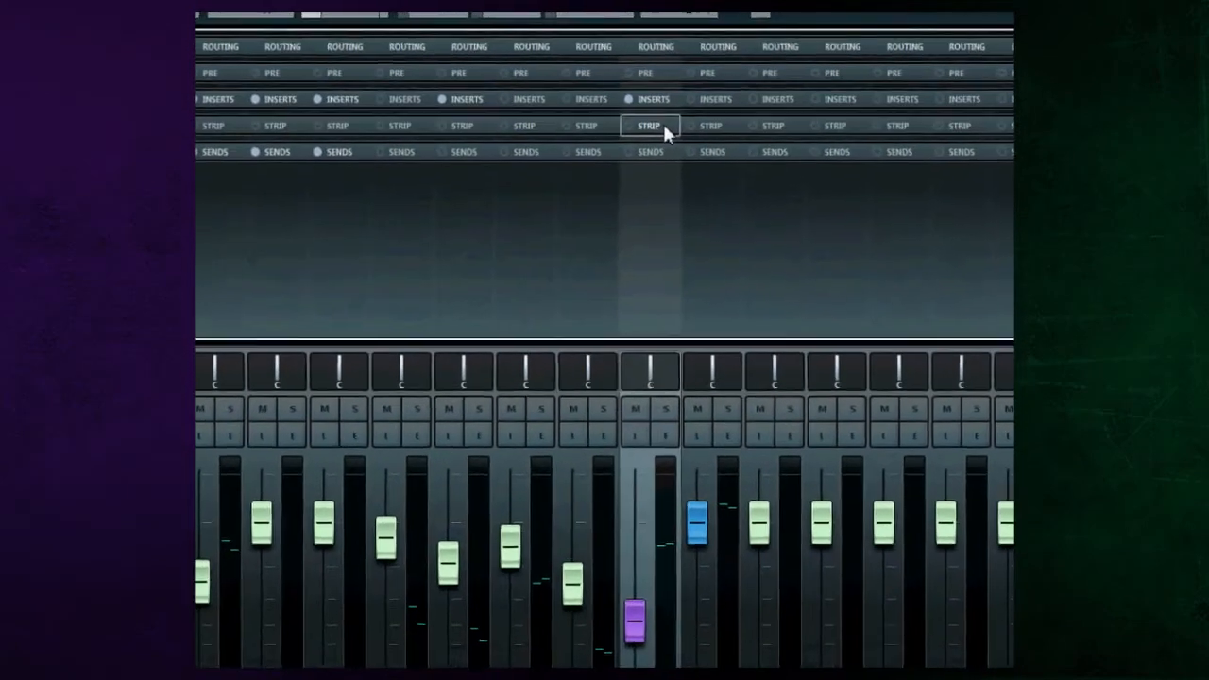
# Step: Expand the Strip rack and load EnvelopeShaper into the transient slots of the Parallel and Drum group channels
pyautogui.click(664, 127)
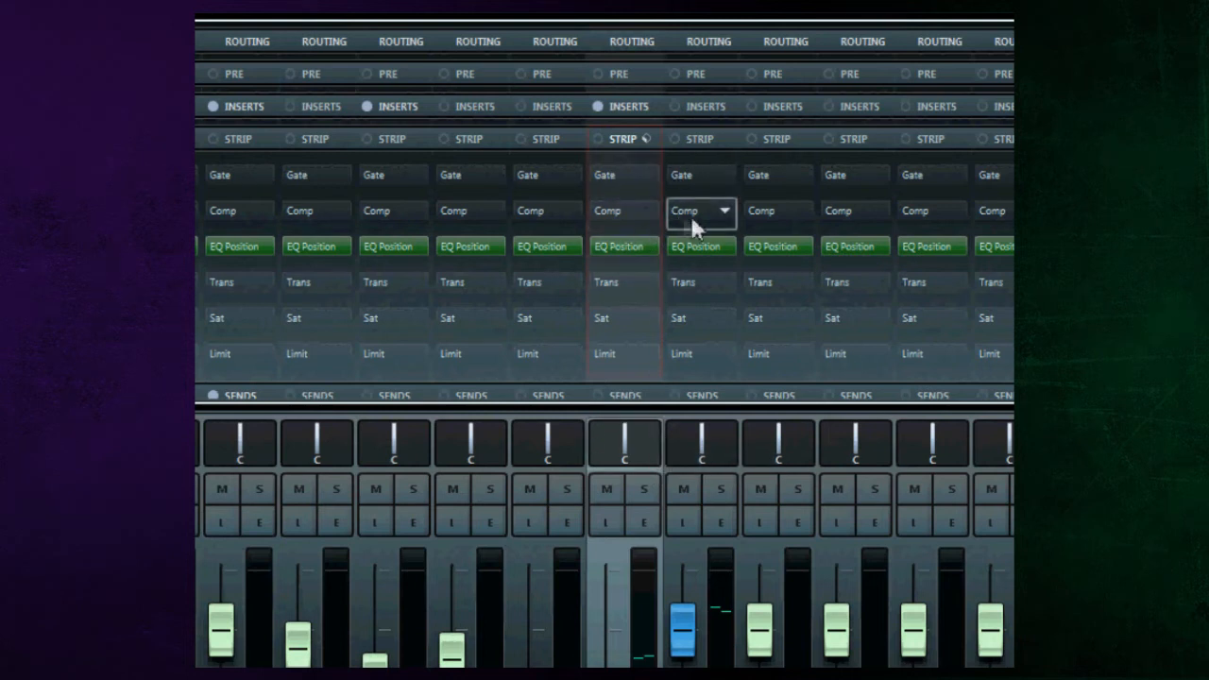
pyautogui.moveTo(677, 248); pyautogui.dragTo(623, 261)
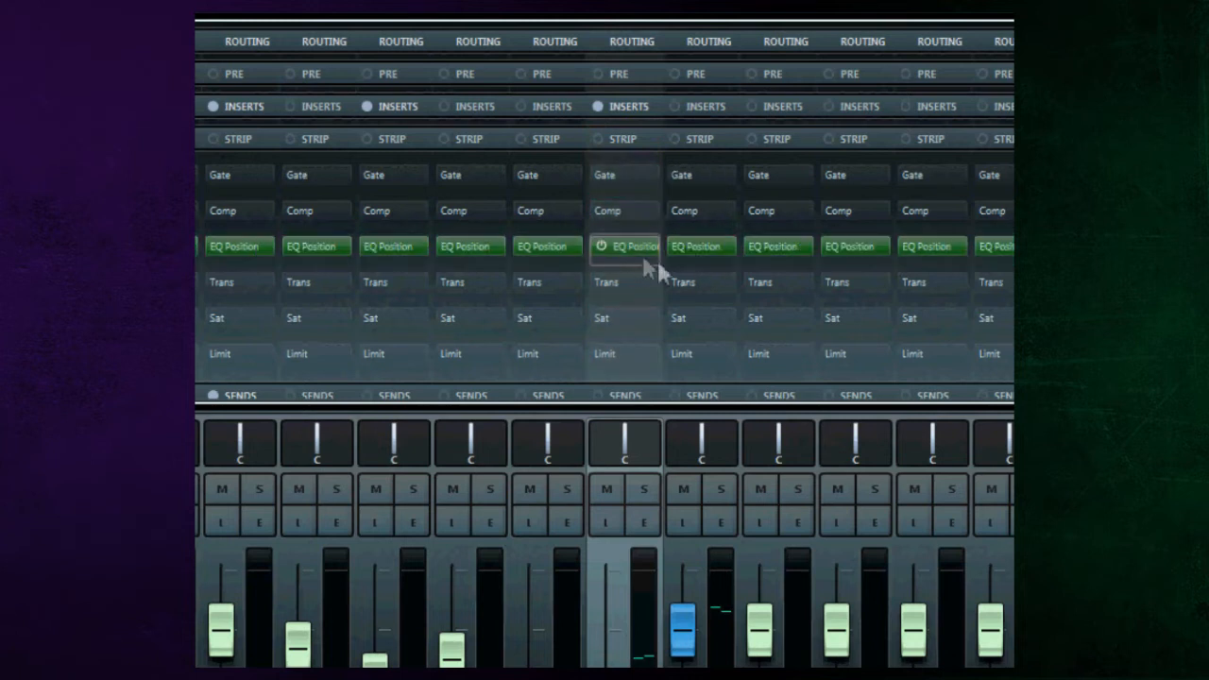
pyautogui.click(649, 283)
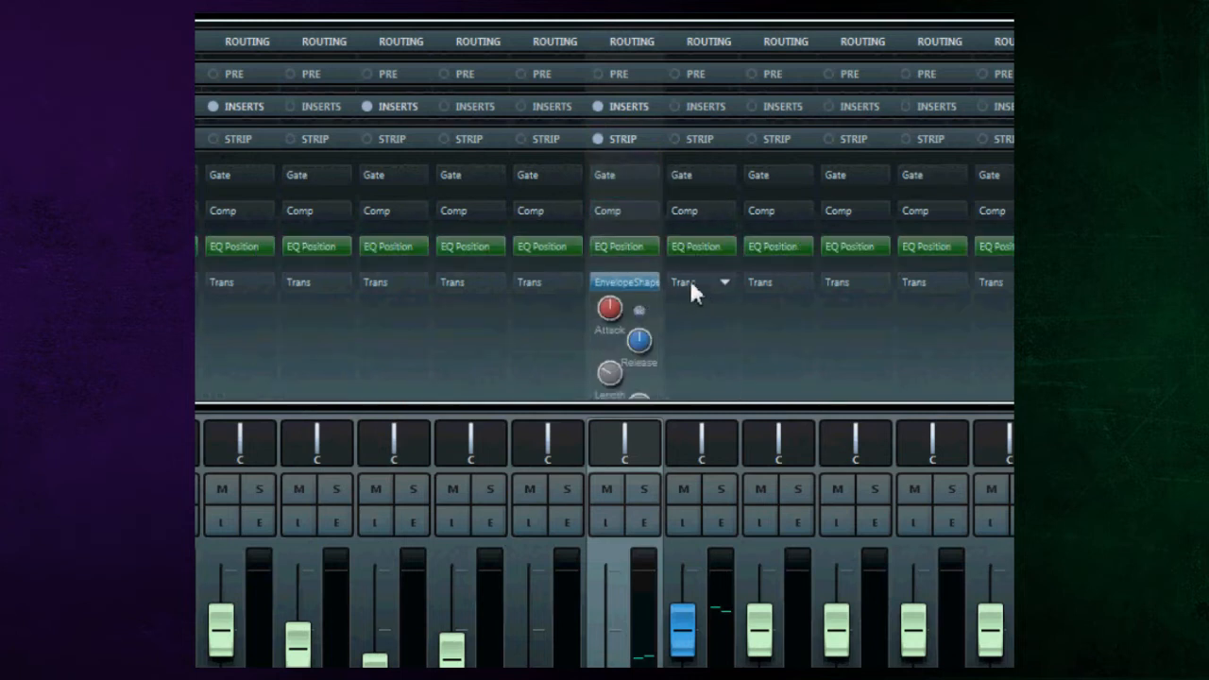
pyautogui.click(691, 284)
pyautogui.scroll(-3, 1012, 279)
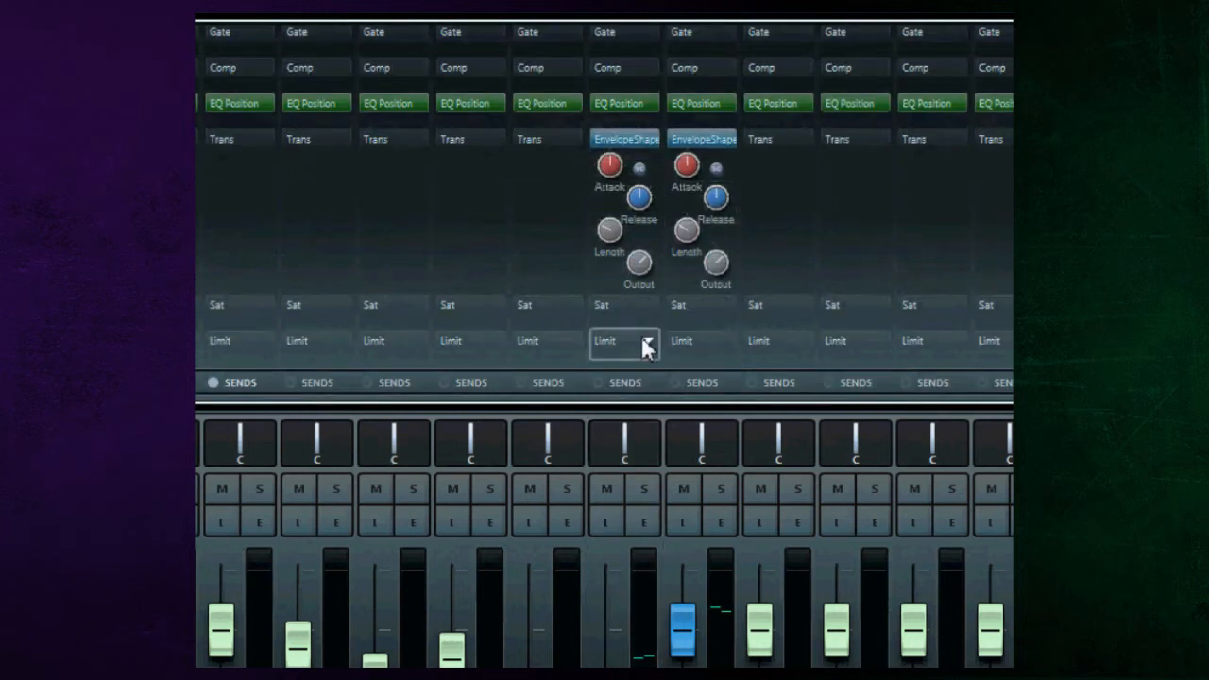
# Step: Remove EnvelopeShaper from the transient slots of the Parallel and Drum group channels
pyautogui.click(650, 140)
pyautogui.click(679, 149)
pyautogui.click(721, 140)
pyautogui.click(735, 151)
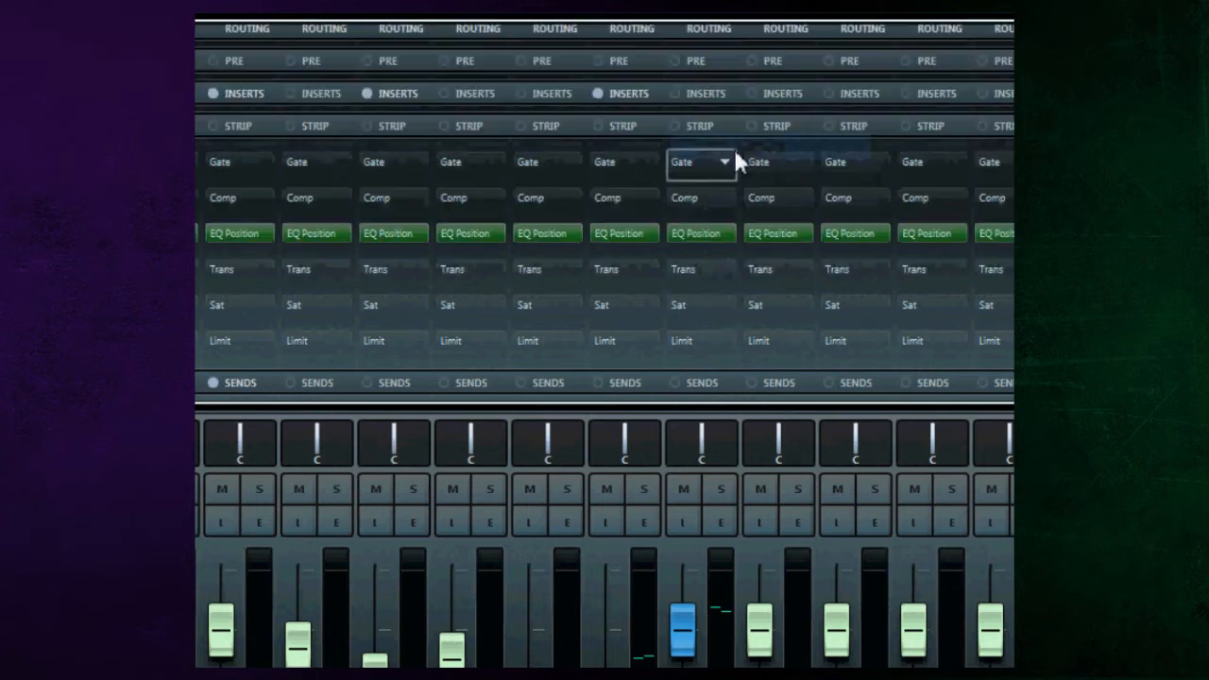
# Step: Try Tape Saturation in the Parallel channel's saturation slot, clear the slot and collapse the Strip rack
pyautogui.click(630, 315)
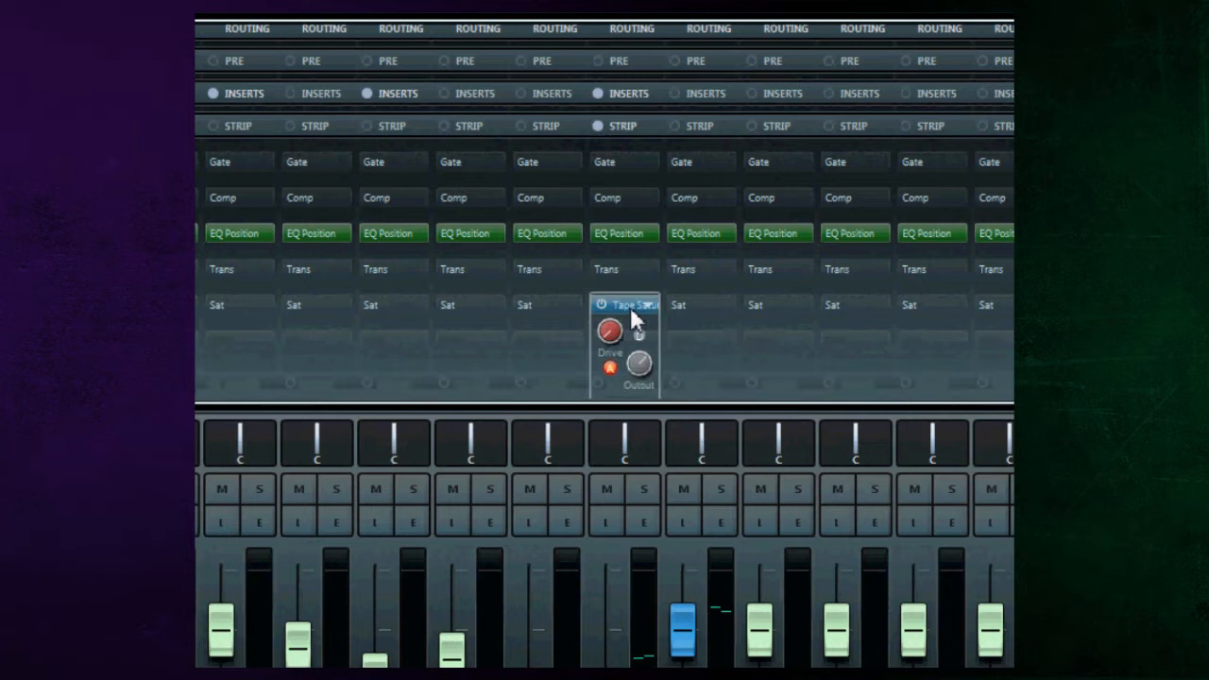
pyautogui.click(643, 314)
pyautogui.click(646, 313)
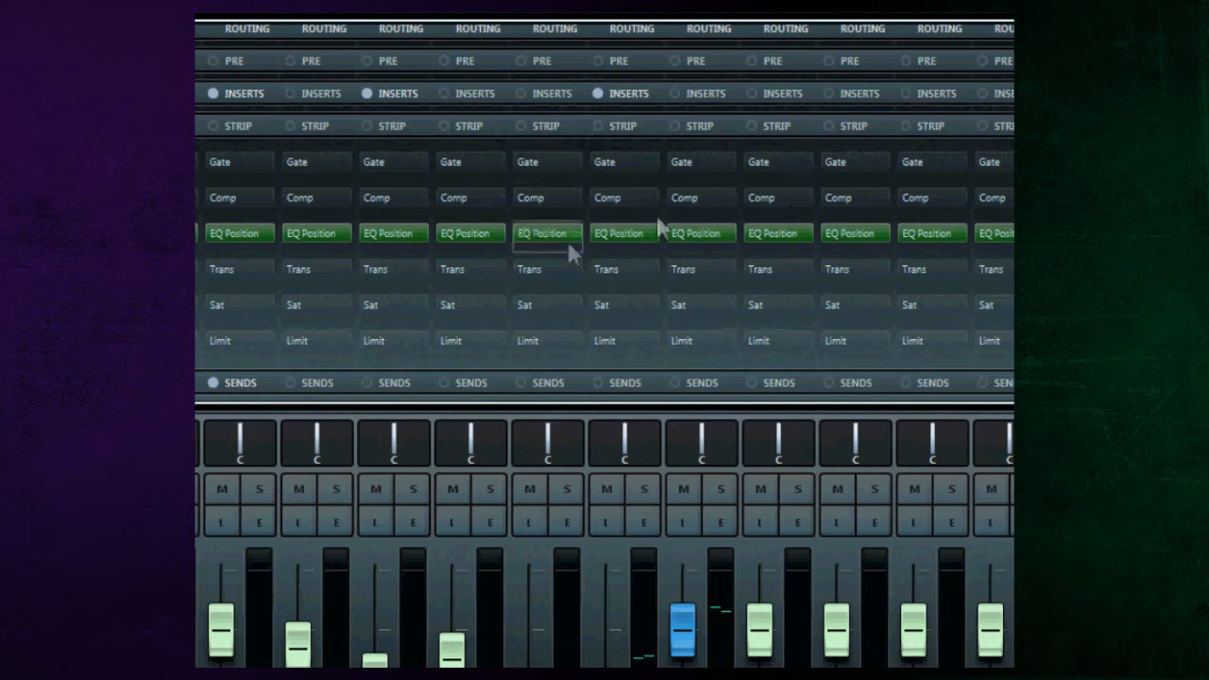
pyautogui.click(621, 126)
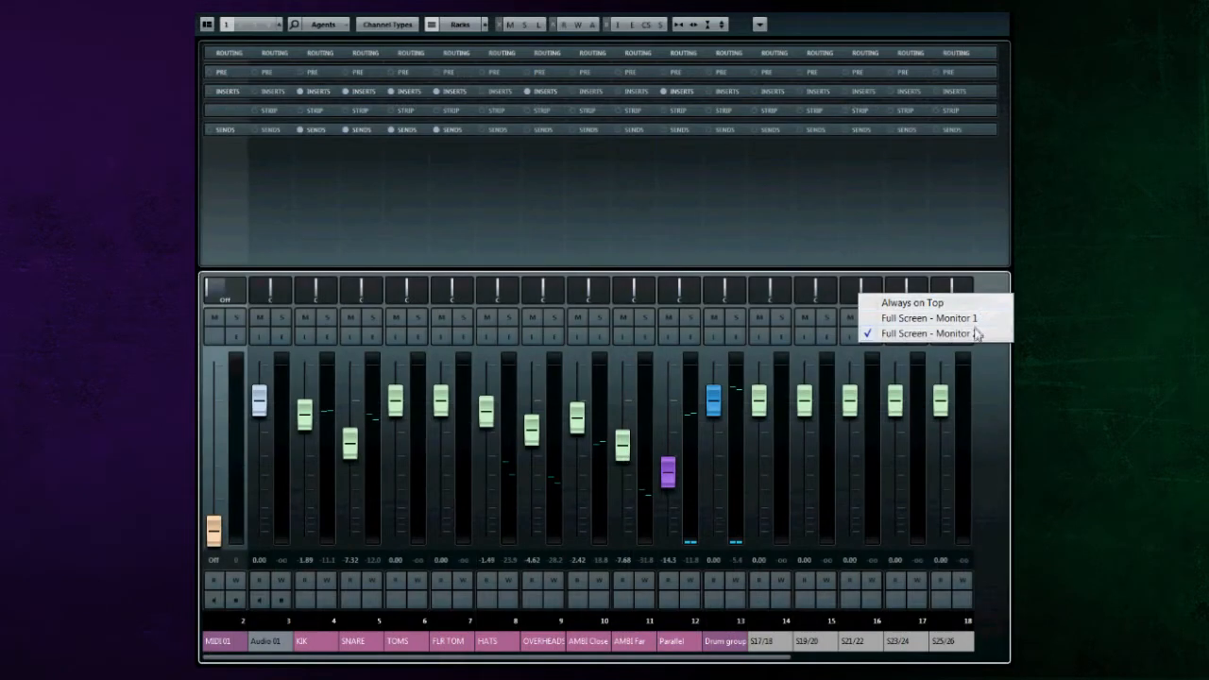
# Step: Leave full screen to start playback from the Project window, and return the MixConsole to full screen
pyautogui.click(974, 326)
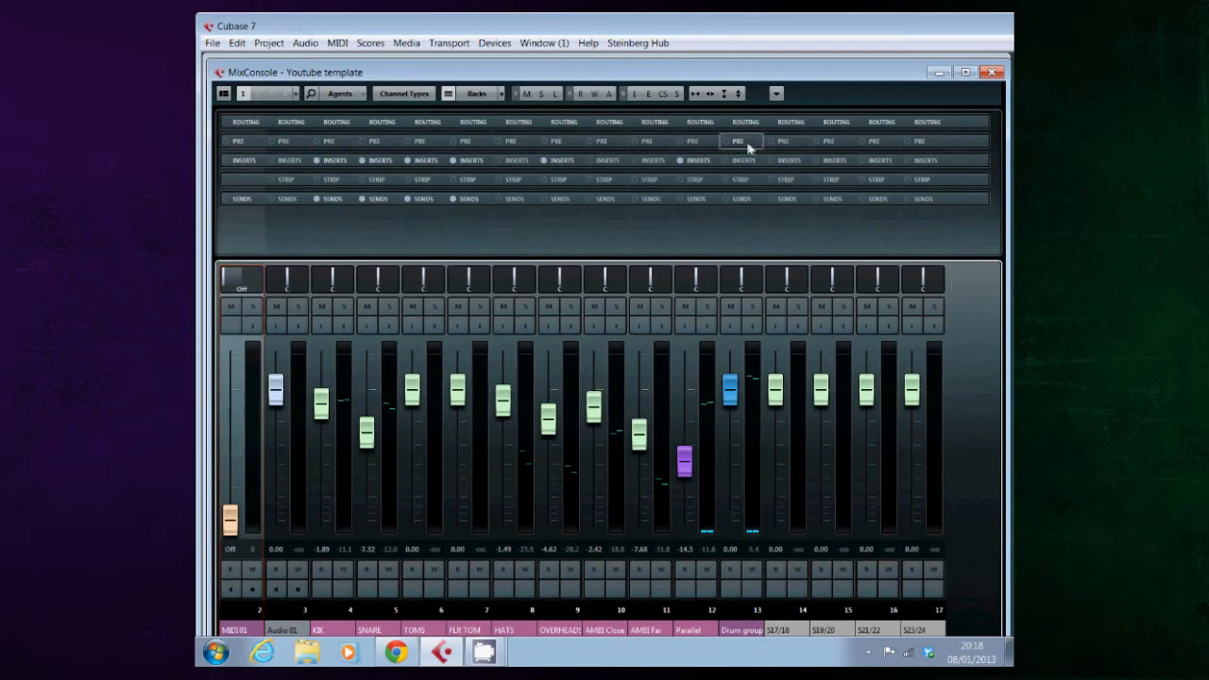
pyautogui.moveTo(490, 72); pyautogui.dragTo(1208, 81)
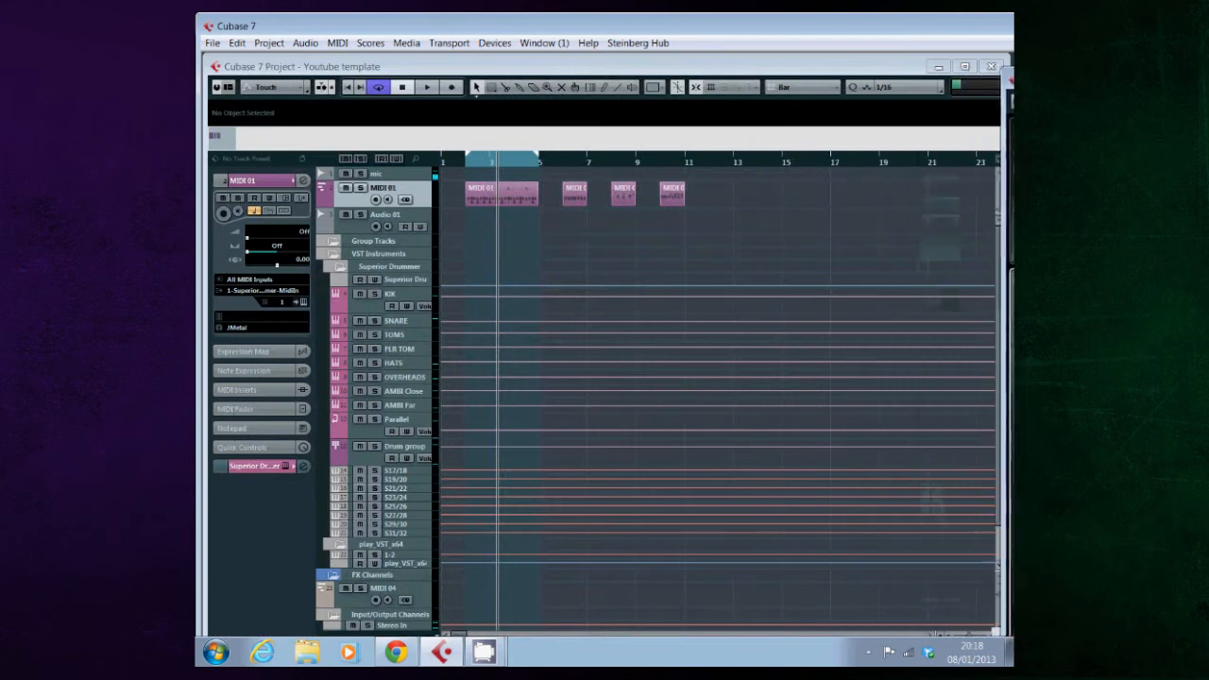
pyautogui.click(427, 87)
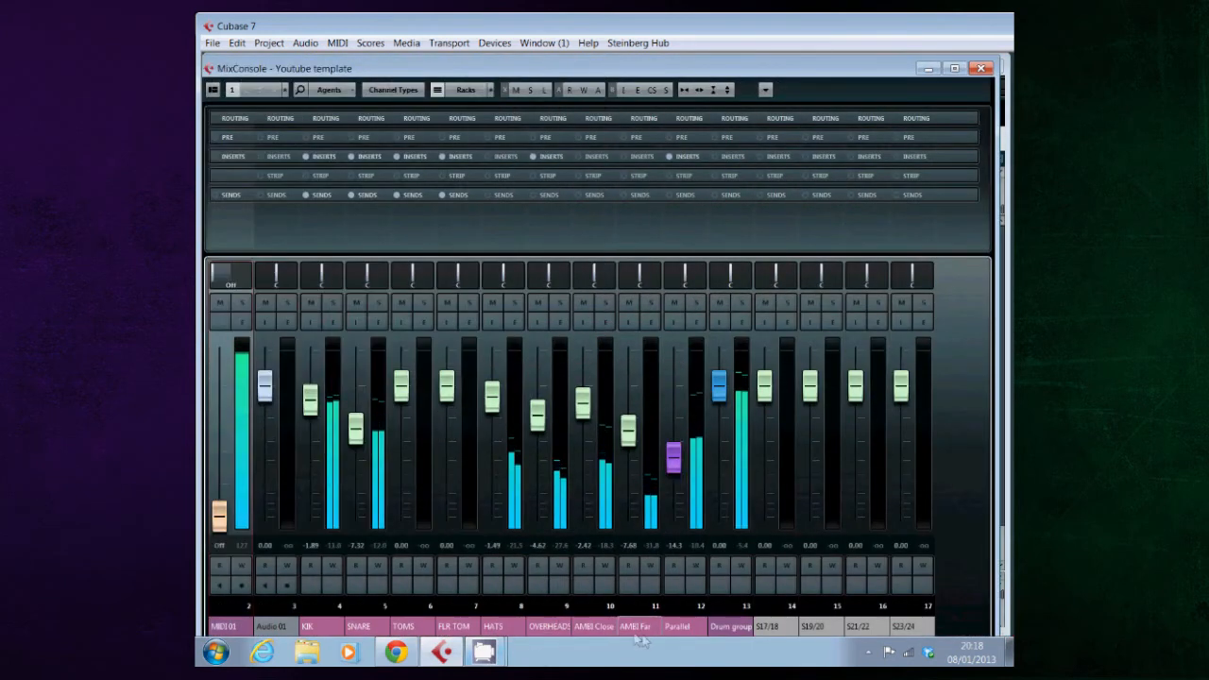
pyautogui.rightClick(970, 337)
pyautogui.click(935, 352)
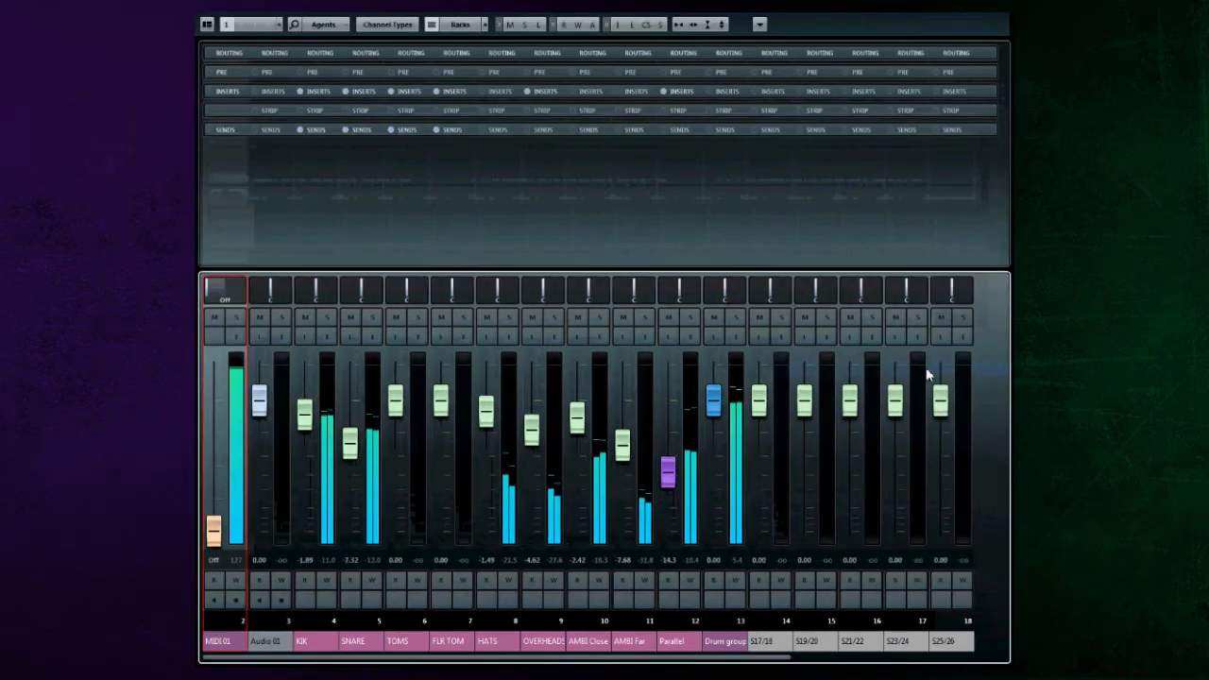
# Step: Show the Channel Overview and the Meter Bridge above the channel racks in the MixConsole's window layout
pyautogui.click(208, 24)
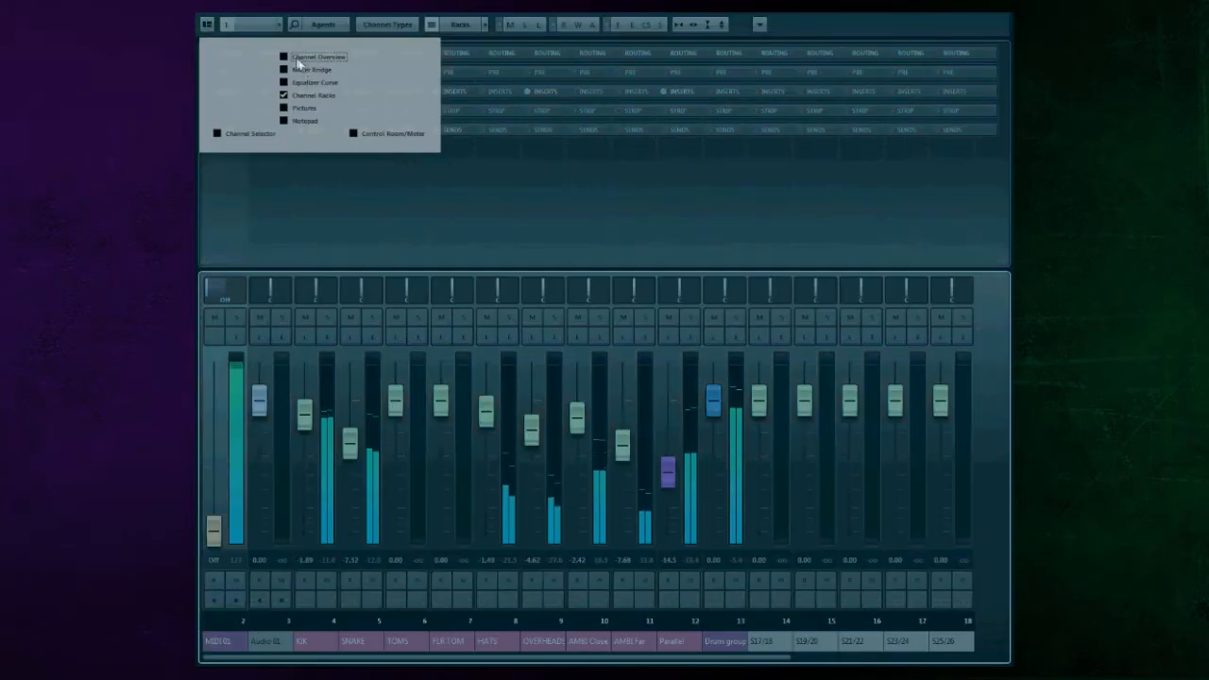
pyautogui.click(285, 58)
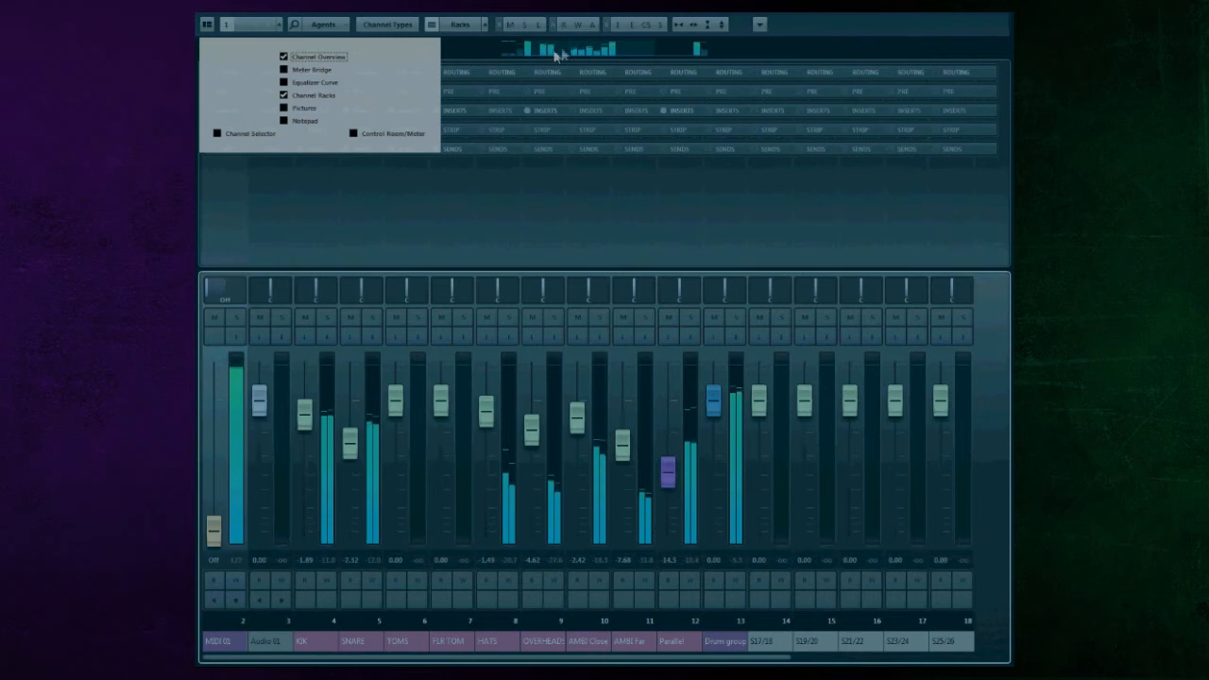
pyautogui.click(845, 48)
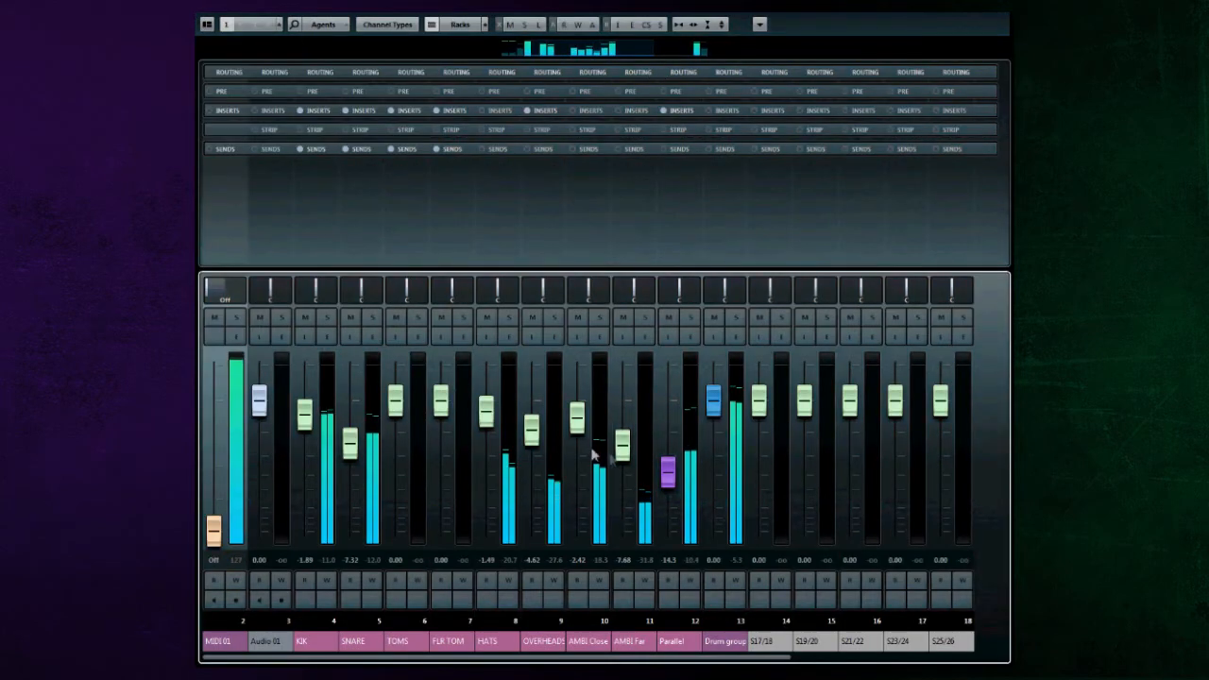
pyautogui.click(207, 24)
pyautogui.click(284, 70)
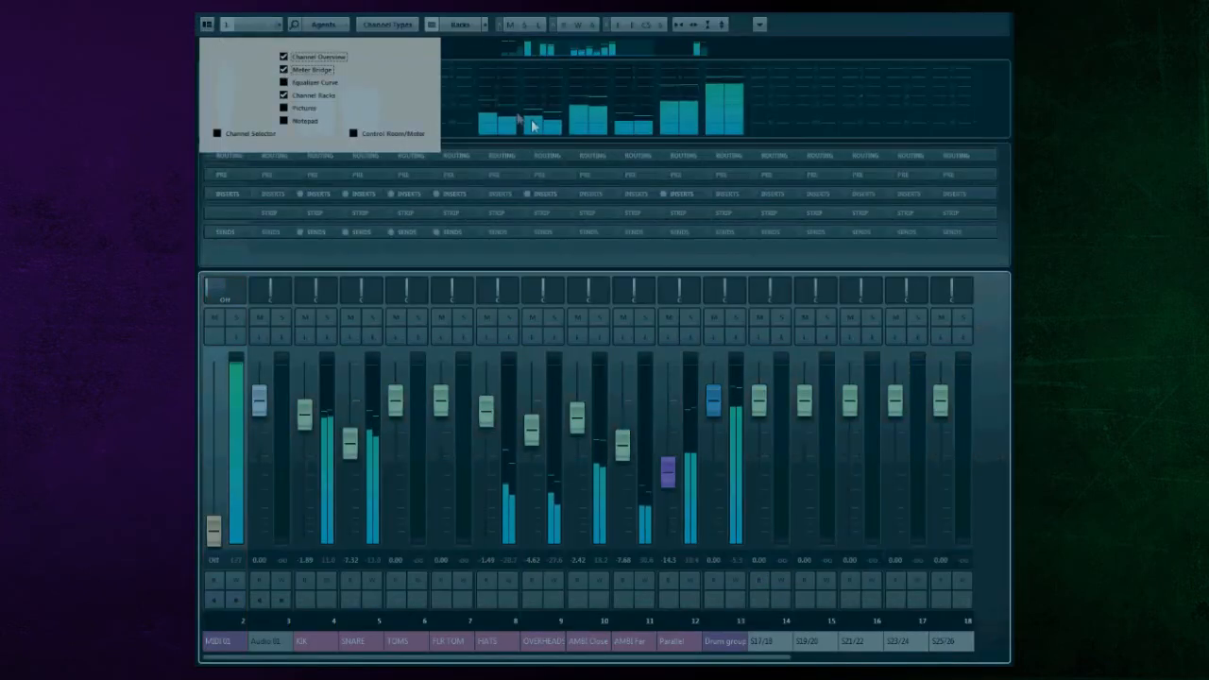
pyautogui.click(841, 23)
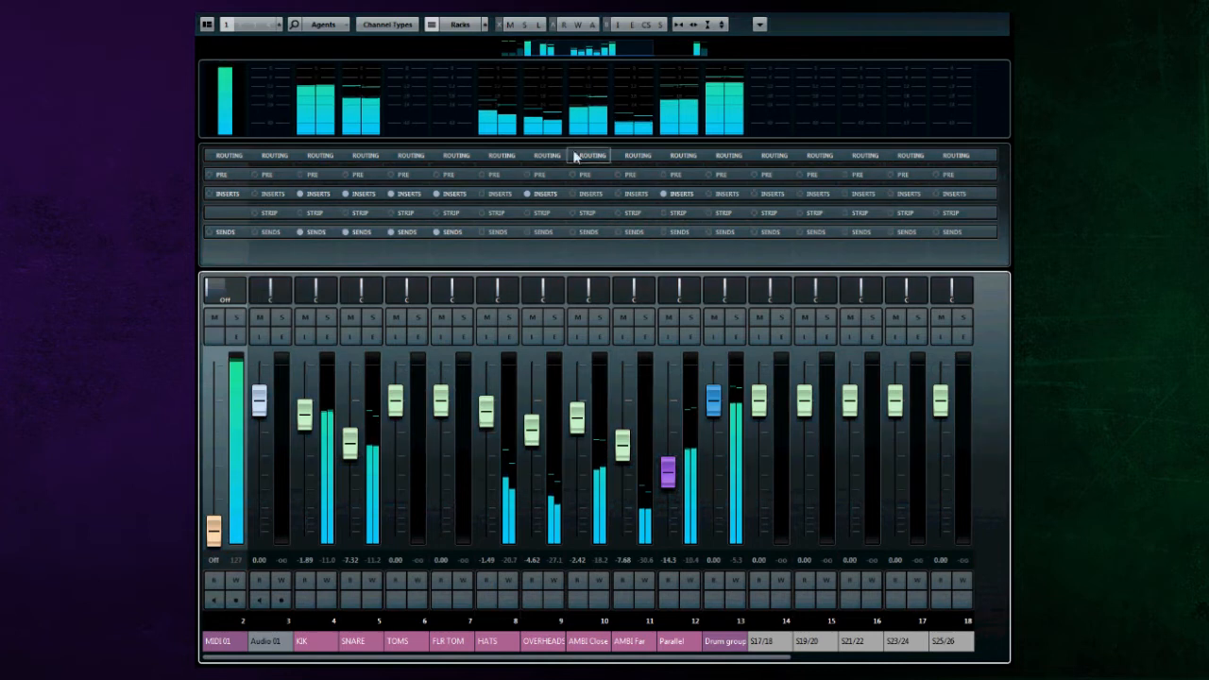
# Step: Hide the Channel Overview and the Meter Bridge from the MixConsole's window layout
pyautogui.click(206, 24)
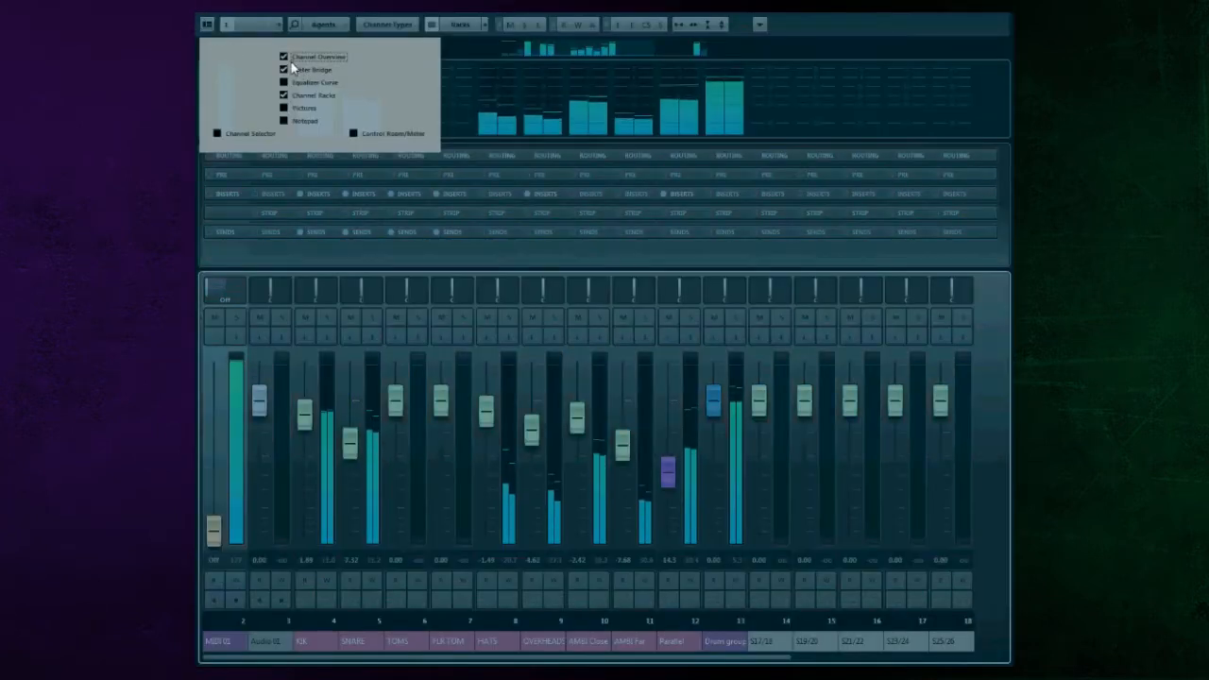
pyautogui.click(285, 70)
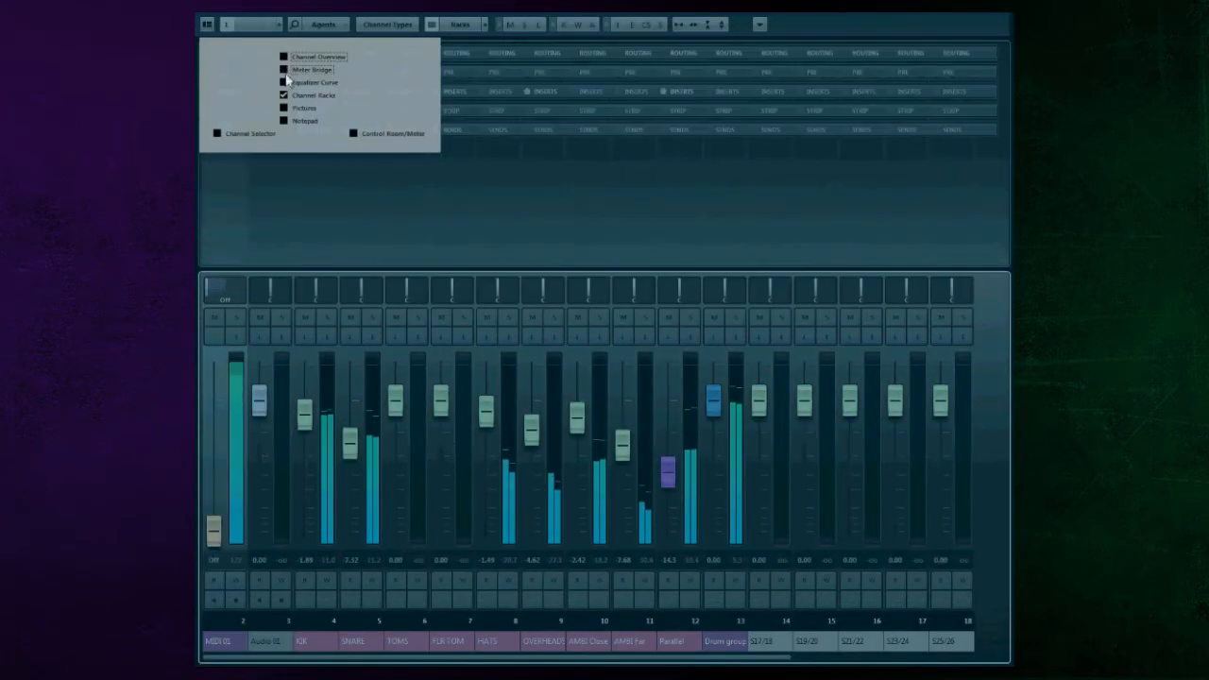
# Step: Show the Equalizer Curve section and remove the EQ boost from the AMBI Close channel's curve
pyautogui.click(285, 70)
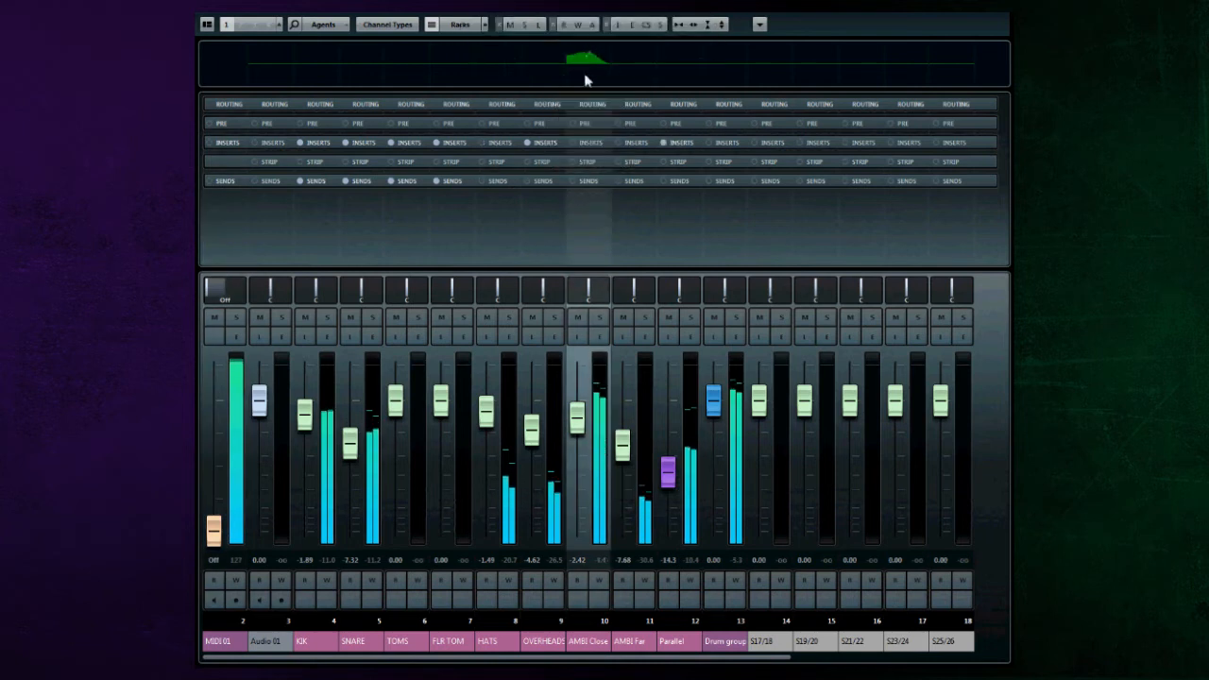
pyautogui.moveTo(598, 81)
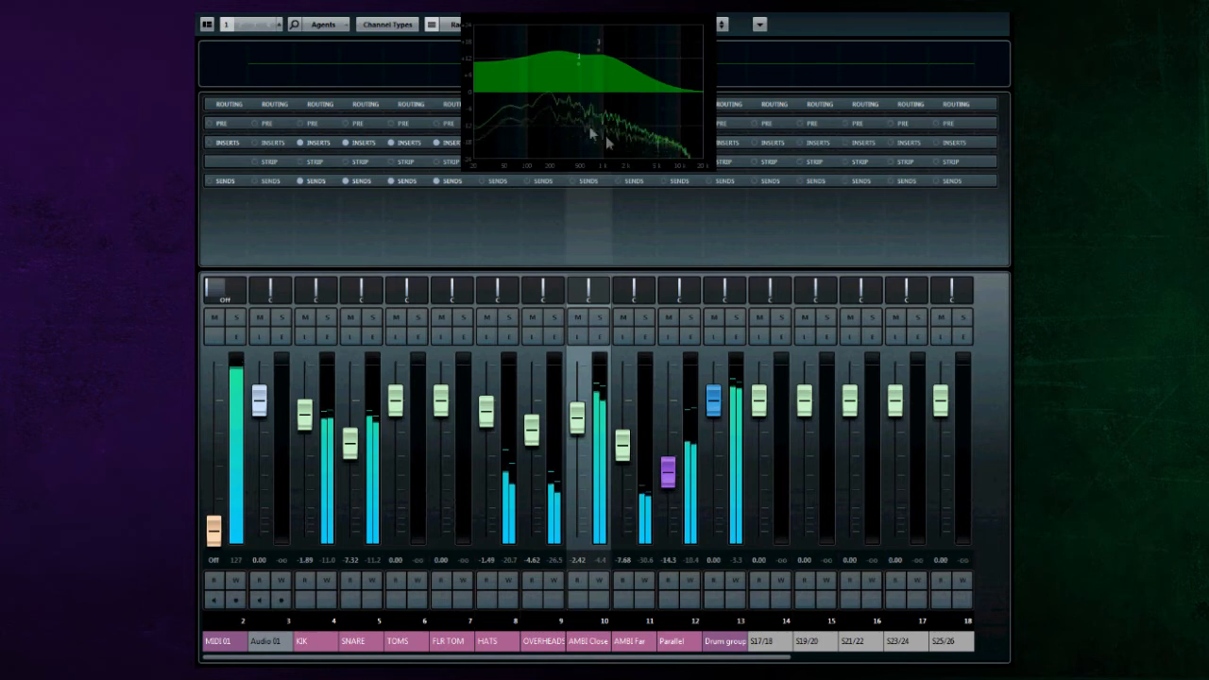
pyautogui.doubleClick(578, 65)
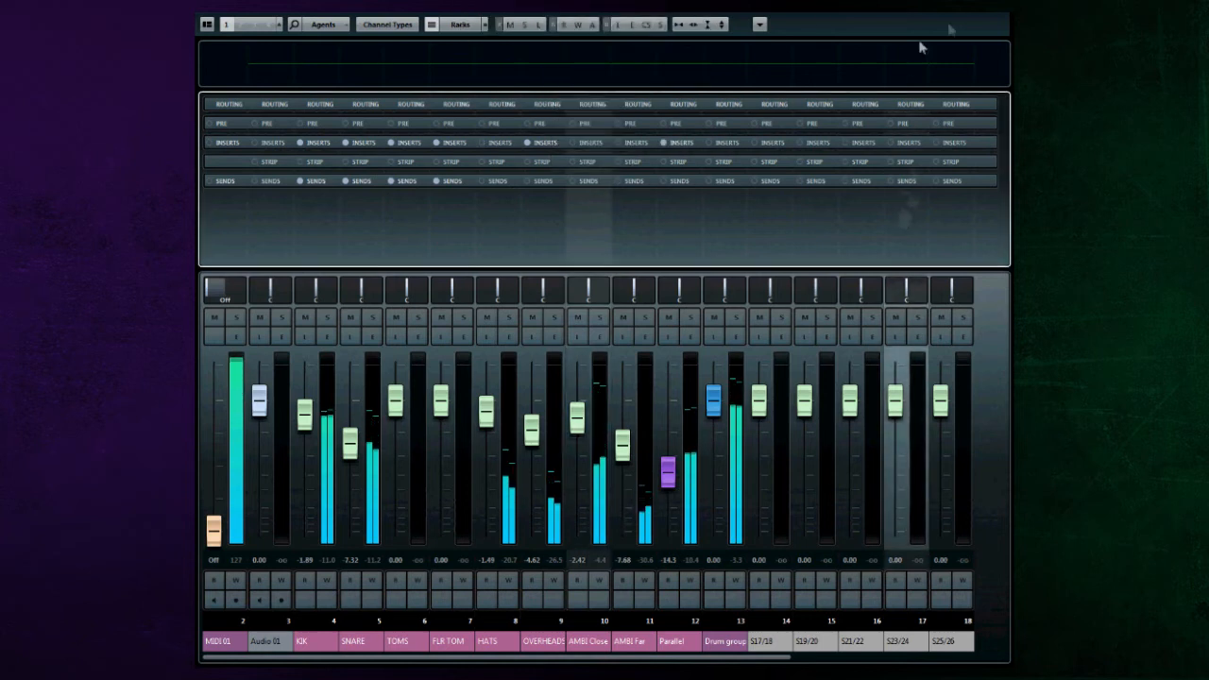
# Step: Leave full screen to stop playback, and put the MixConsole back into full-screen view
pyautogui.rightClick(996, 386)
pyautogui.click(887, 167)
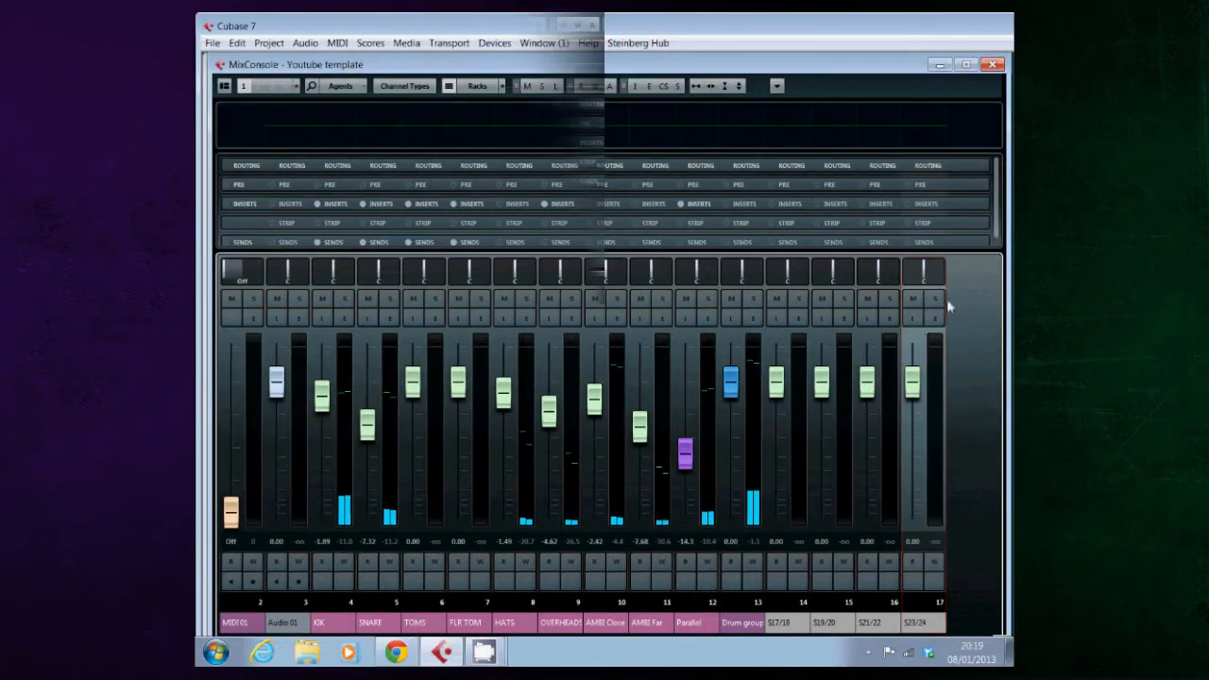
pyautogui.rightClick(947, 296)
pyautogui.click(917, 335)
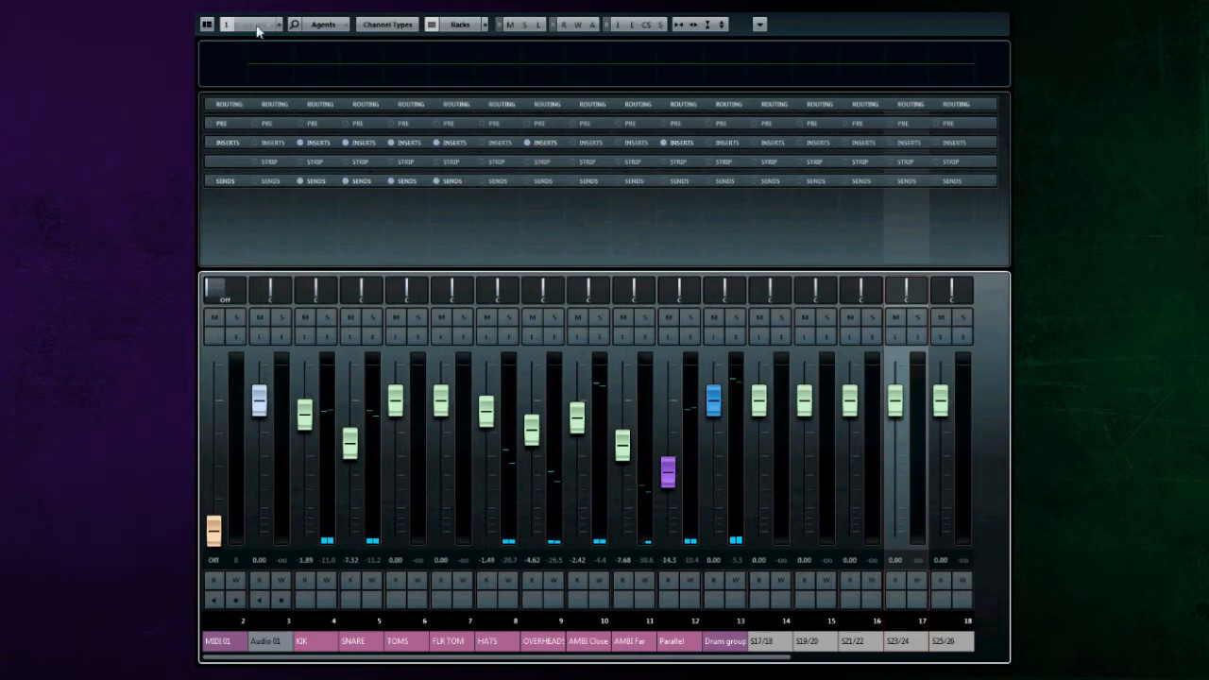
# Step: Hide the Equalizer Curve section from the MixConsole's window layout
pyautogui.click(208, 24)
pyautogui.click(282, 83)
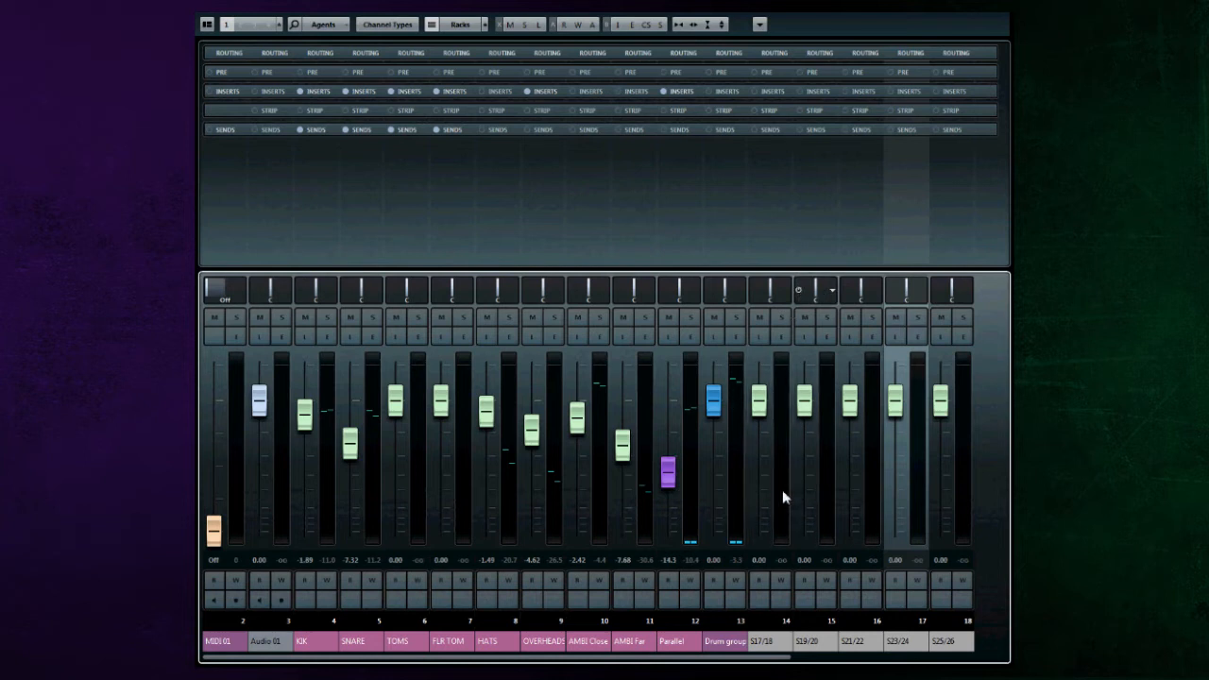
# Step: Lower the S19/20 channel's fader to -1.05
pyautogui.hscroll(4, 782, 490)
pyautogui.hscroll(-4, 780, 480)
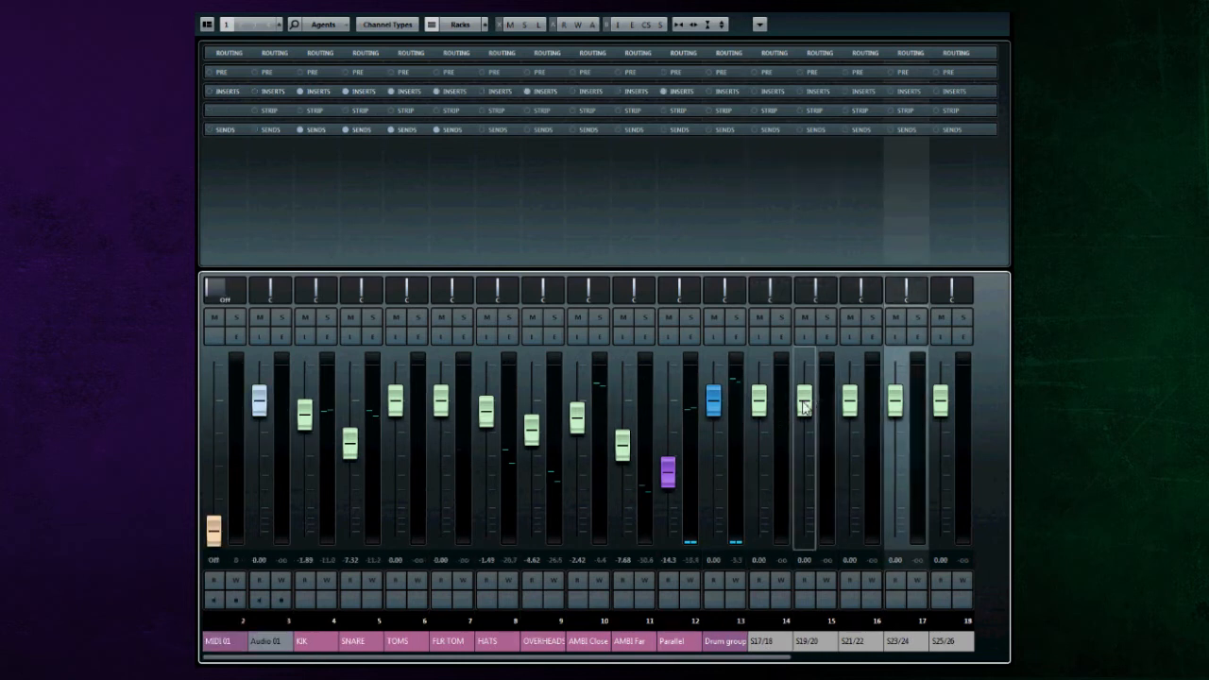
pyautogui.scroll(1, 802, 449)
pyautogui.scroll(5, 801, 446)
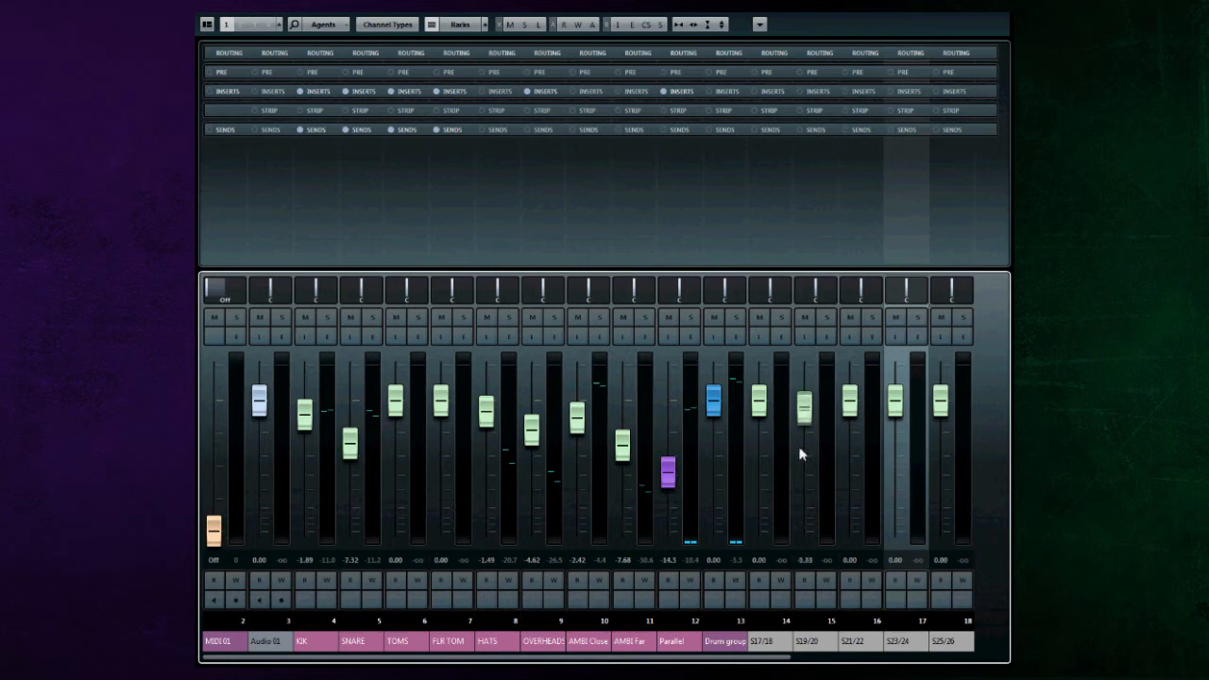
pyautogui.scroll(-6, 803, 476)
pyautogui.scroll(-6, 784, 456)
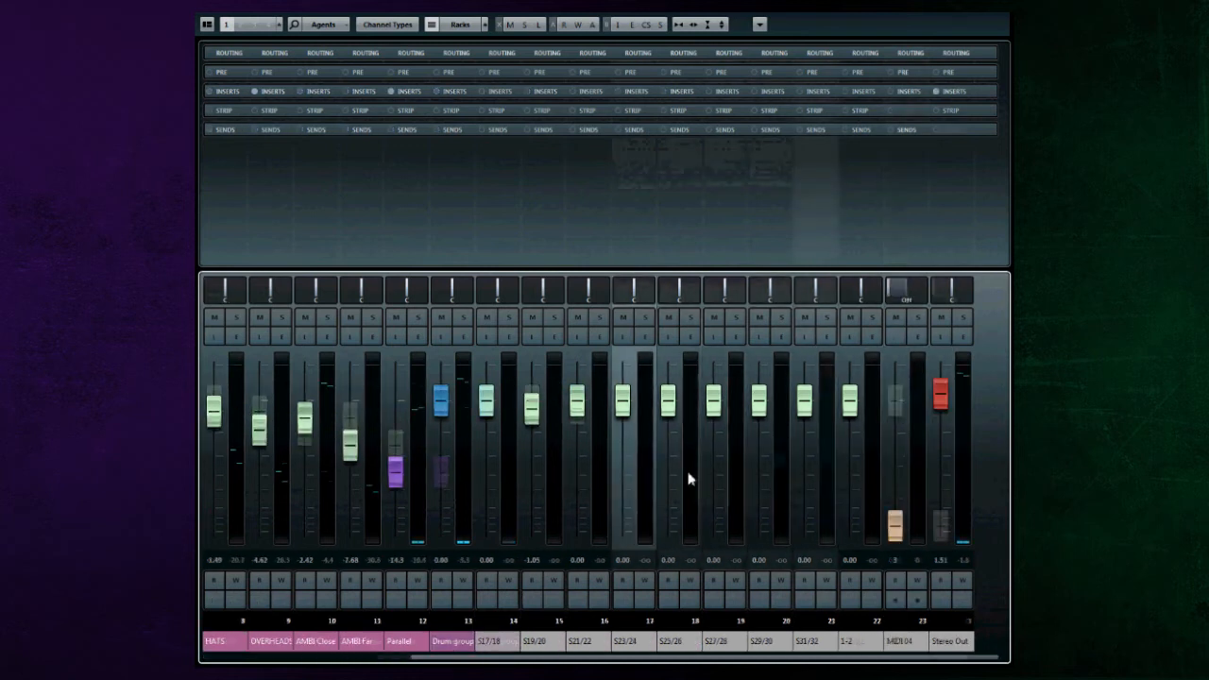
# Step: Lower the S25/26 channel's fader to -5.22, and close the MixConsole after returning to its first channels
pyautogui.scroll(-8, 662, 438)
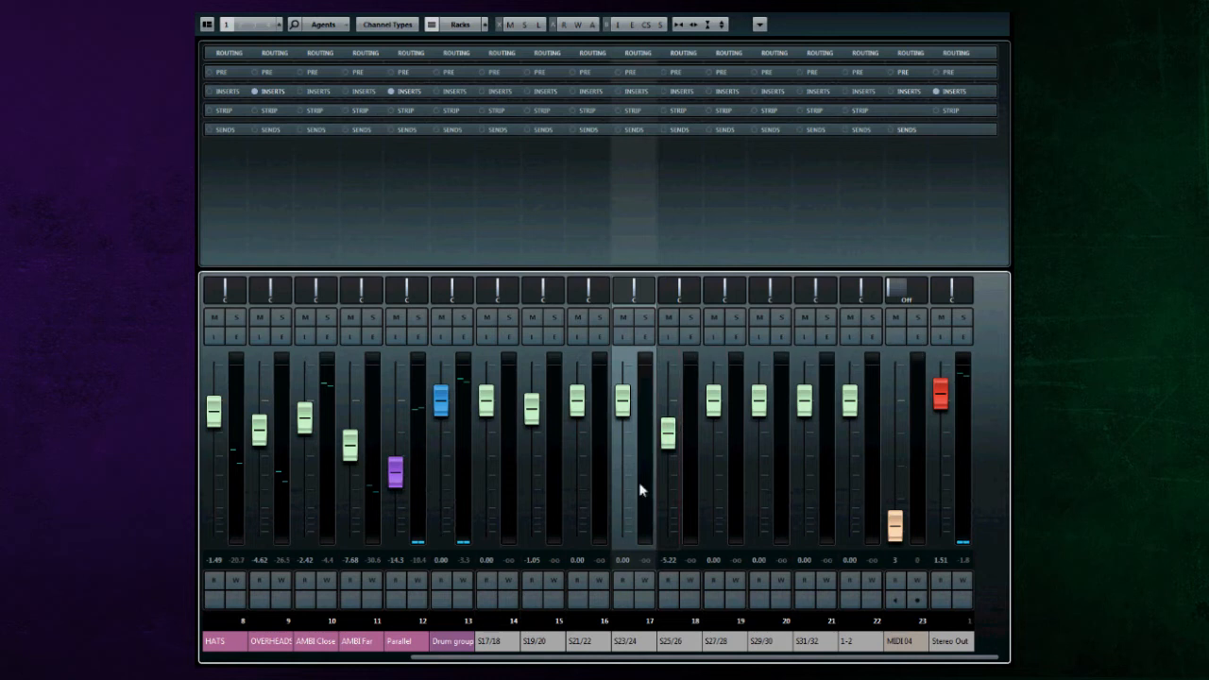
pyautogui.moveTo(565, 663); pyautogui.dragTo(282, 658)
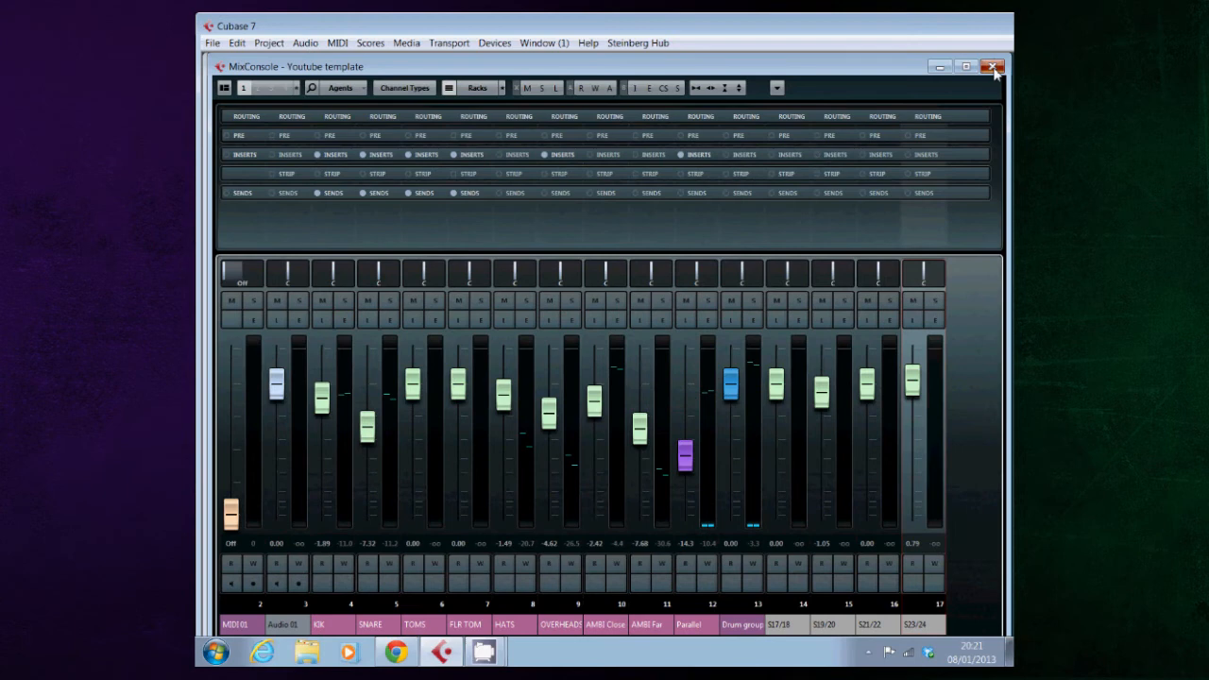
pyautogui.click(994, 67)
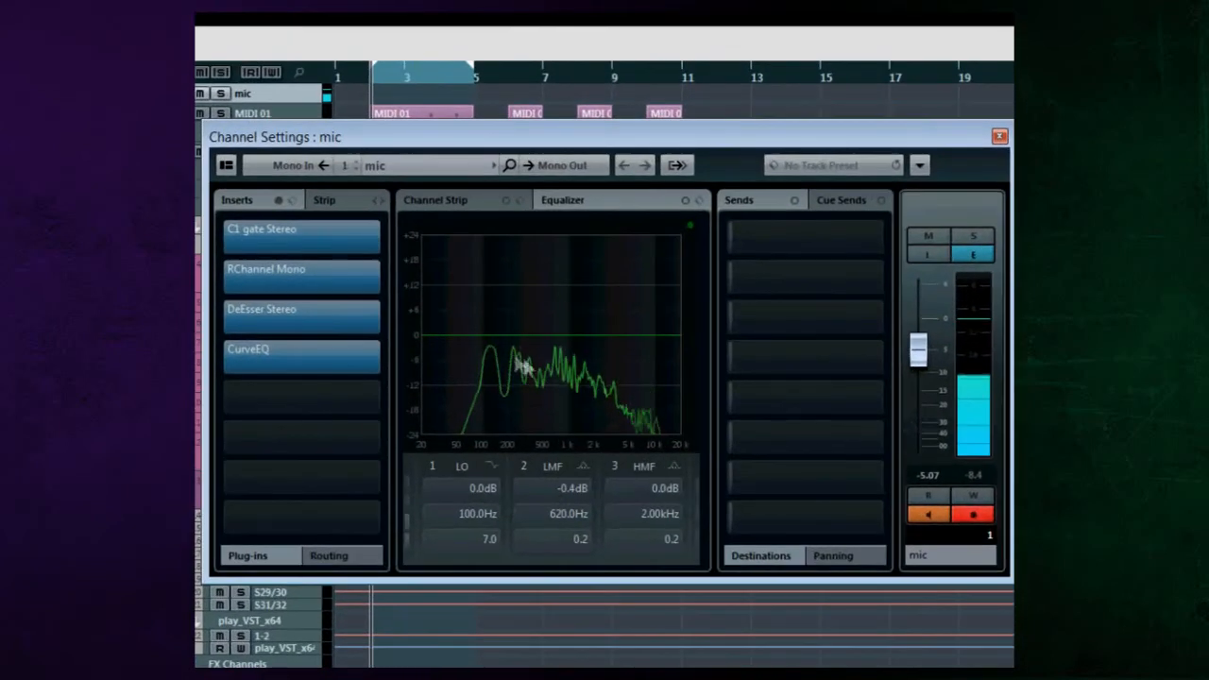
# Step: Show the Channel Strip section in the mic channel's settings, and switch the inserts area to its Strip rack
pyautogui.click(458, 201)
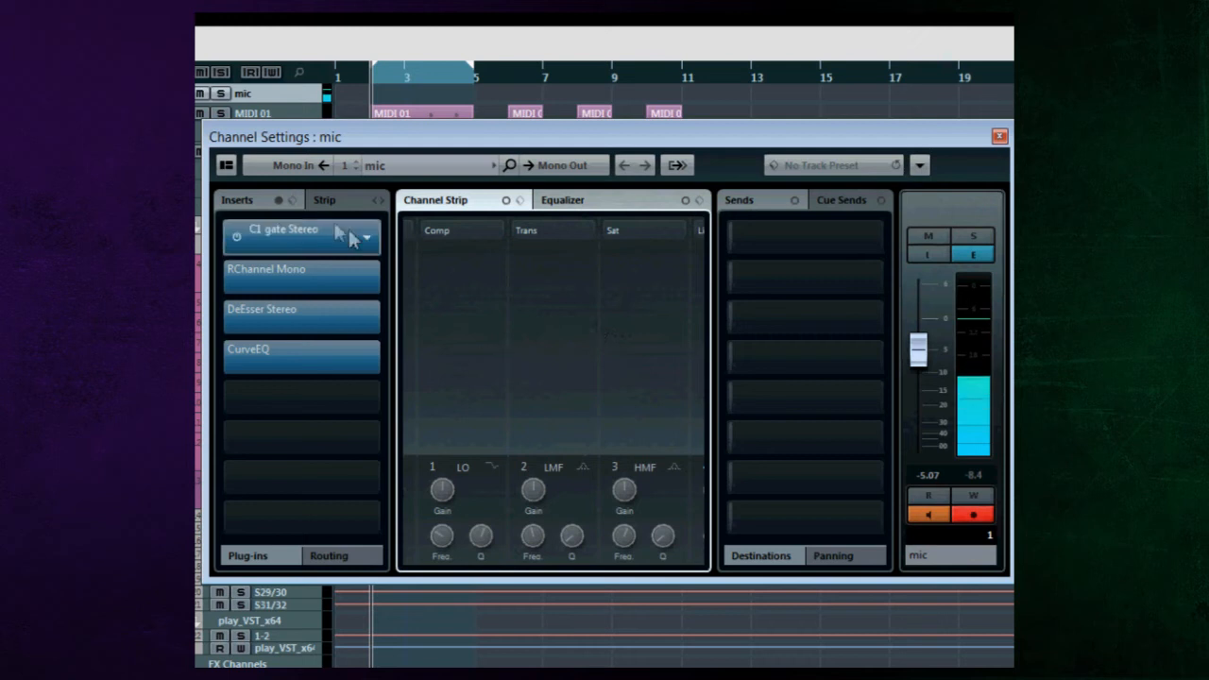
pyautogui.click(231, 201)
pyautogui.click(345, 201)
# Step: Return to the mic channel's Inserts rack, and inspect the CurveEQ plug-in's editor before closing it
pyautogui.click(234, 200)
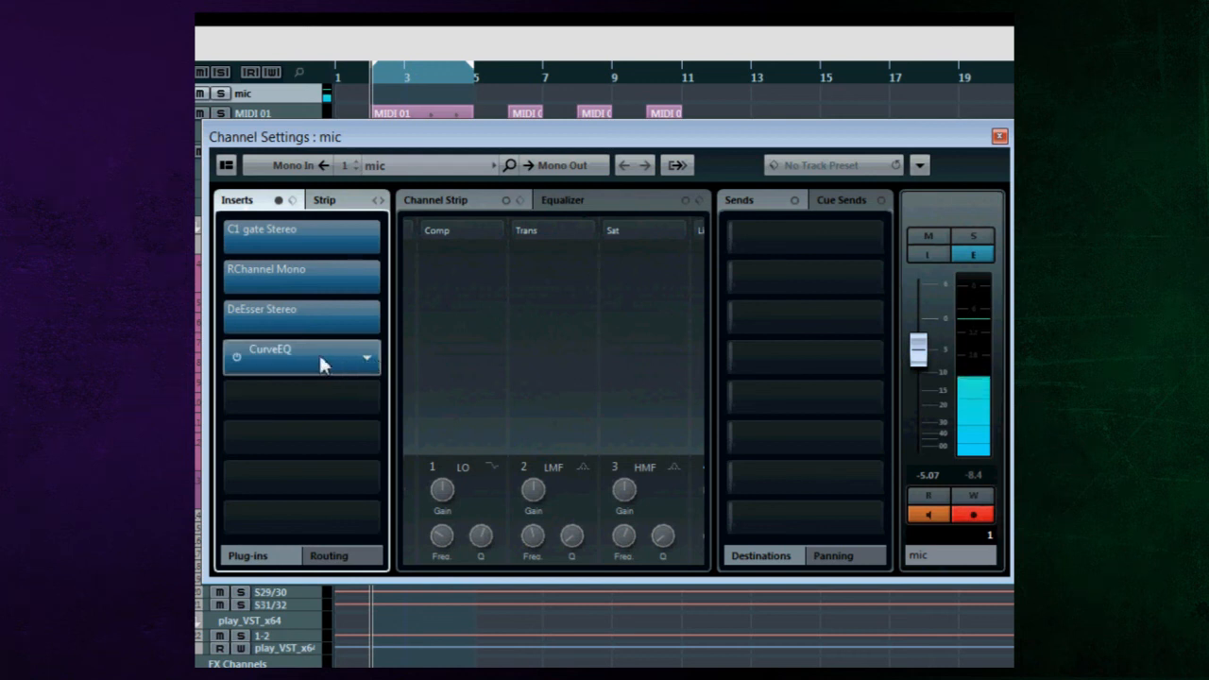
pyautogui.click(285, 349)
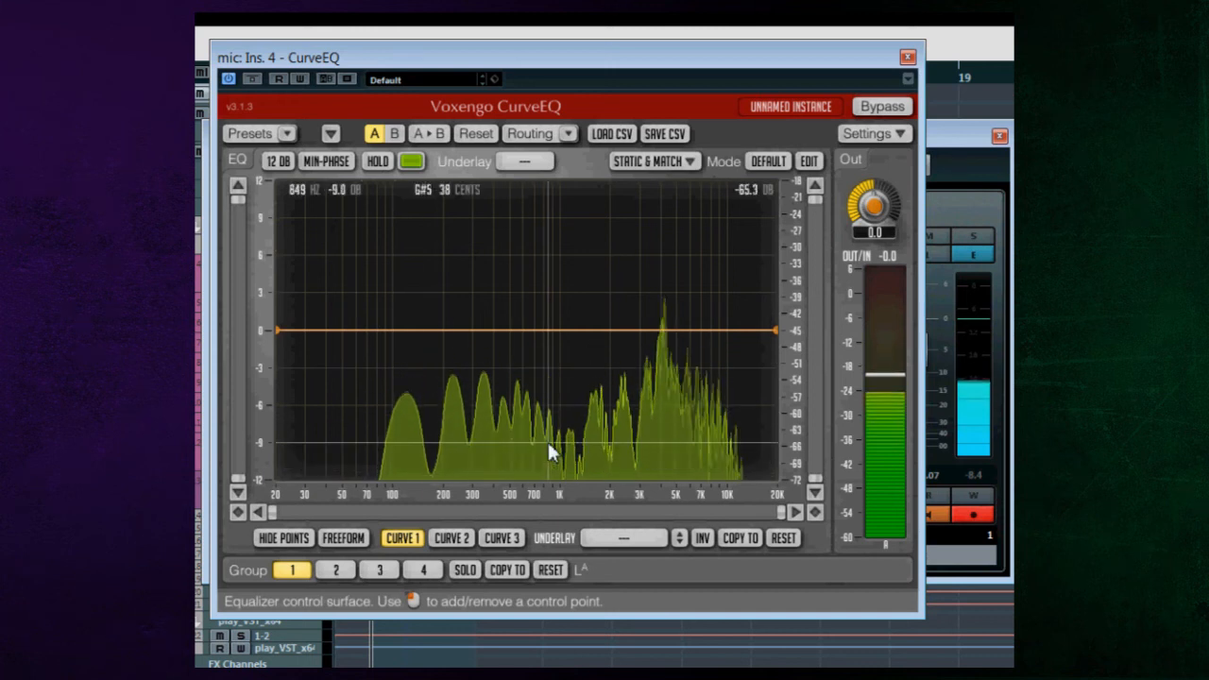
pyautogui.click(907, 58)
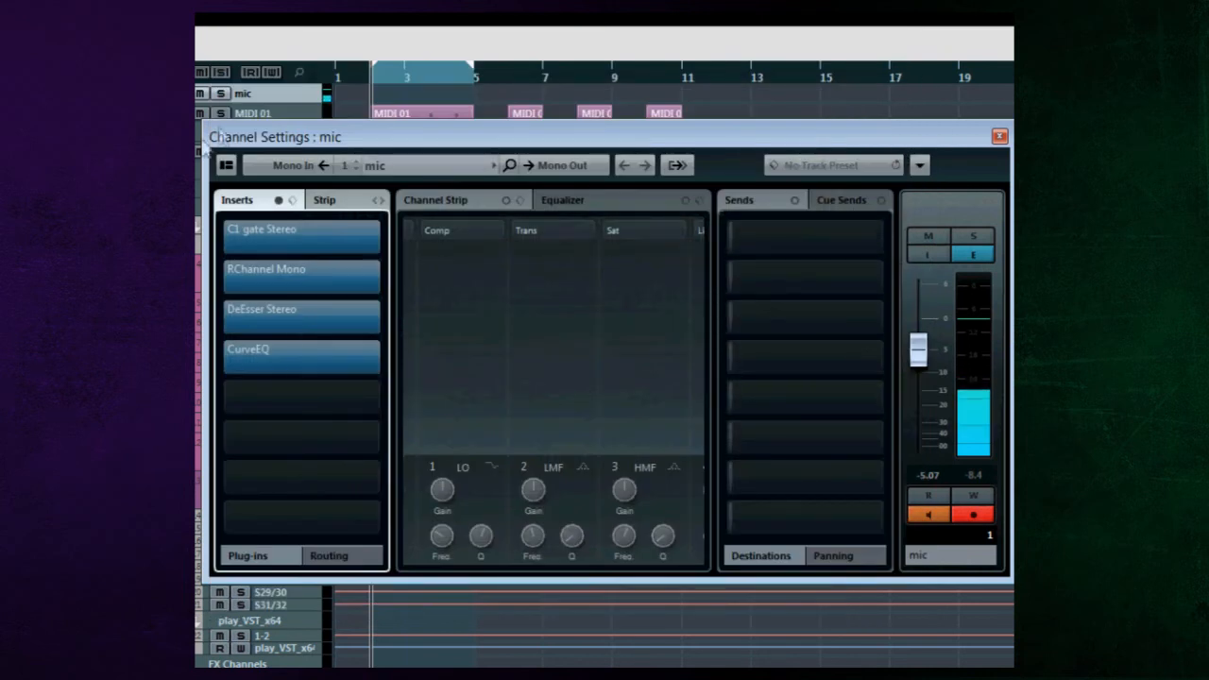
# Step: Hide Channel Faders and Channel Sends from the Channel Settings window layout, and show both sections again
pyautogui.click(225, 165)
pyautogui.click(328, 211)
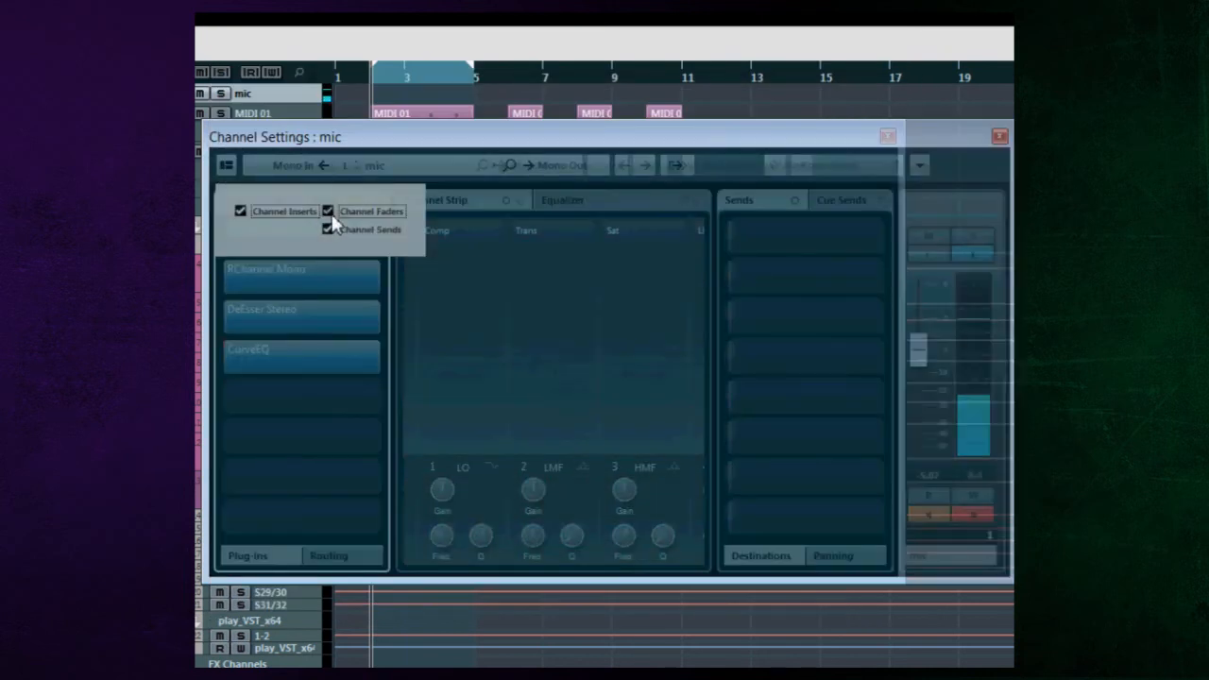
pyautogui.click(327, 230)
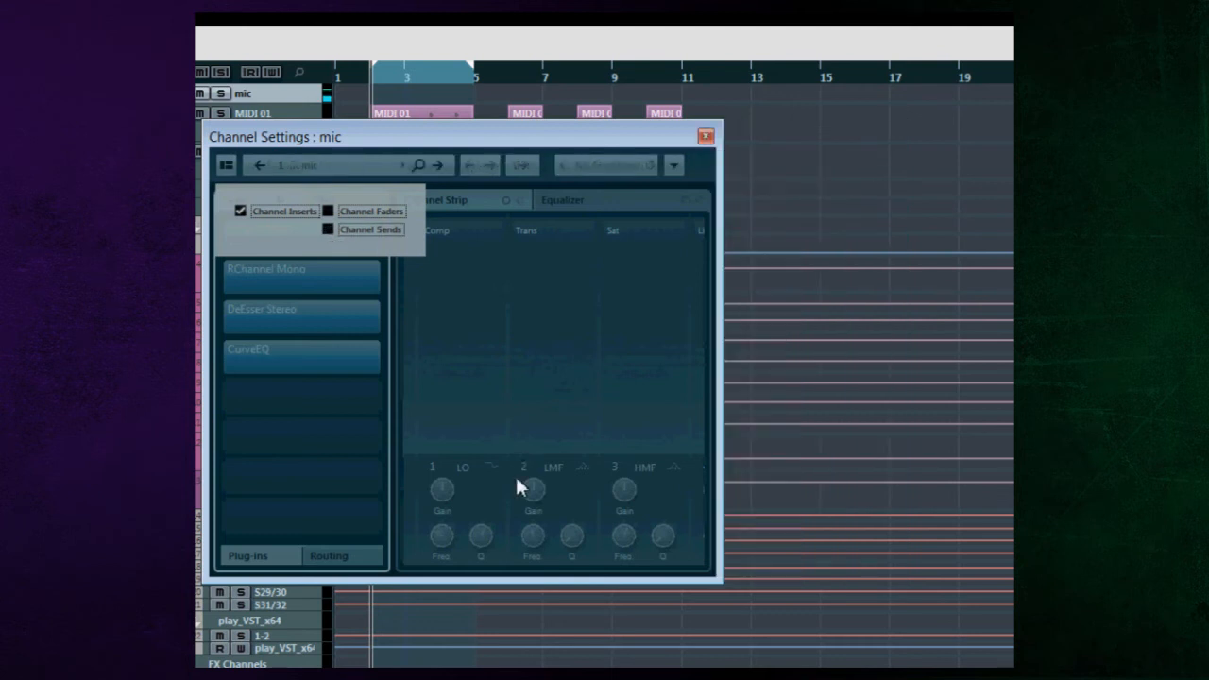
pyautogui.click(327, 211)
pyautogui.click(327, 229)
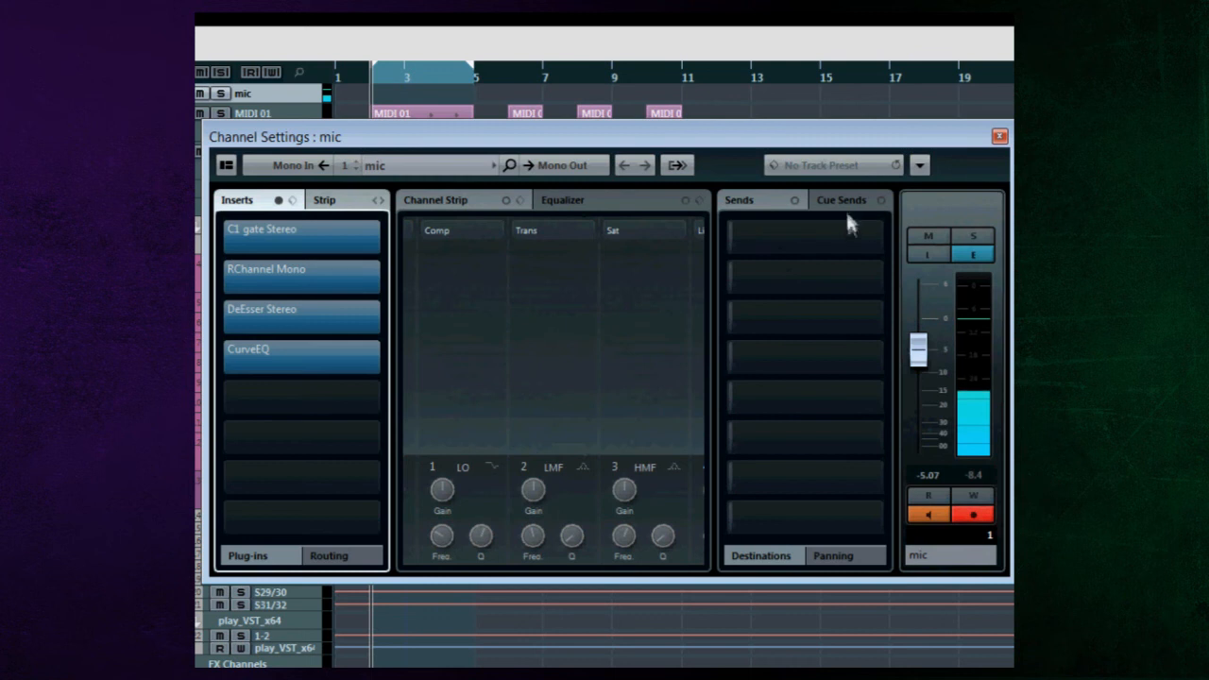
# Step: Show the mic channel's Cue Sends, and switch back to its regular Sends
pyautogui.click(843, 202)
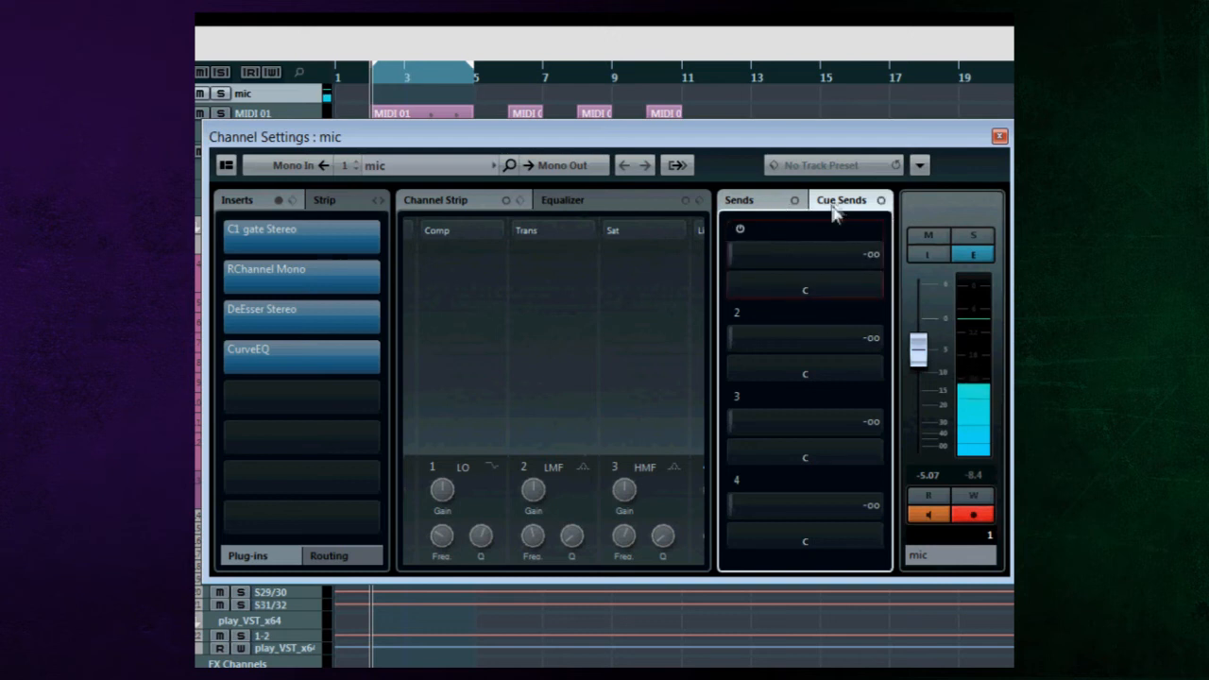
pyautogui.click(764, 203)
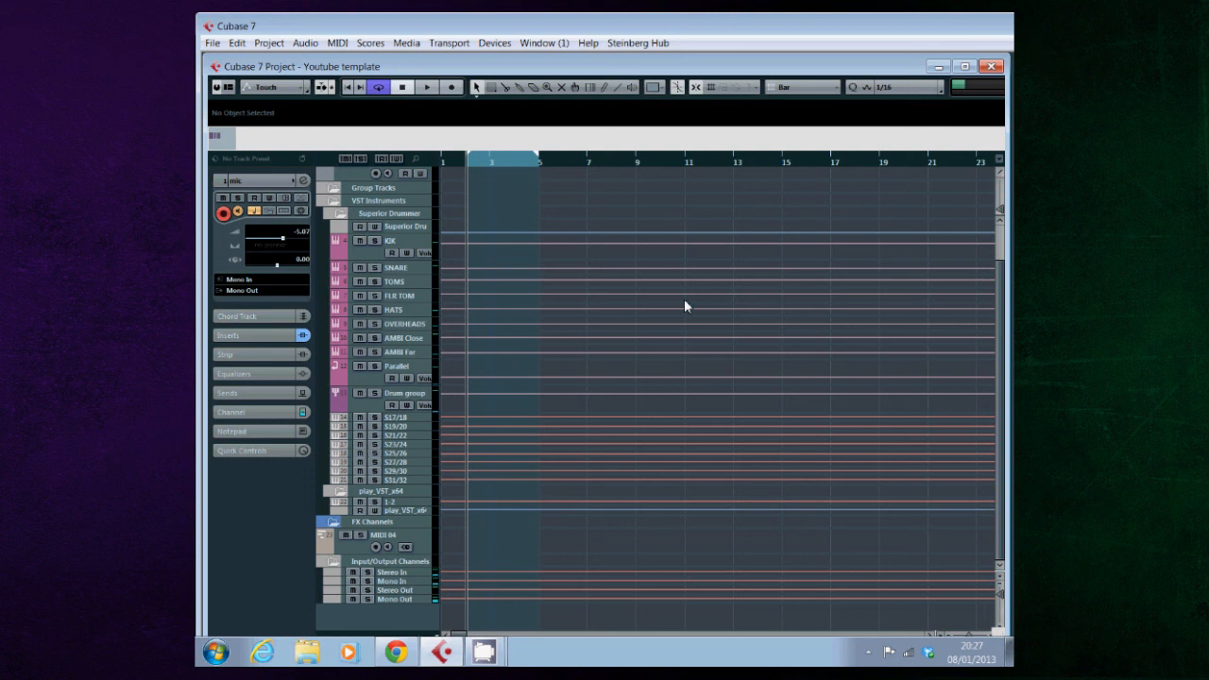
# Step: Open the VST Instruments rack and load HALion Sonic SE into slot 3
pyautogui.press('F11')
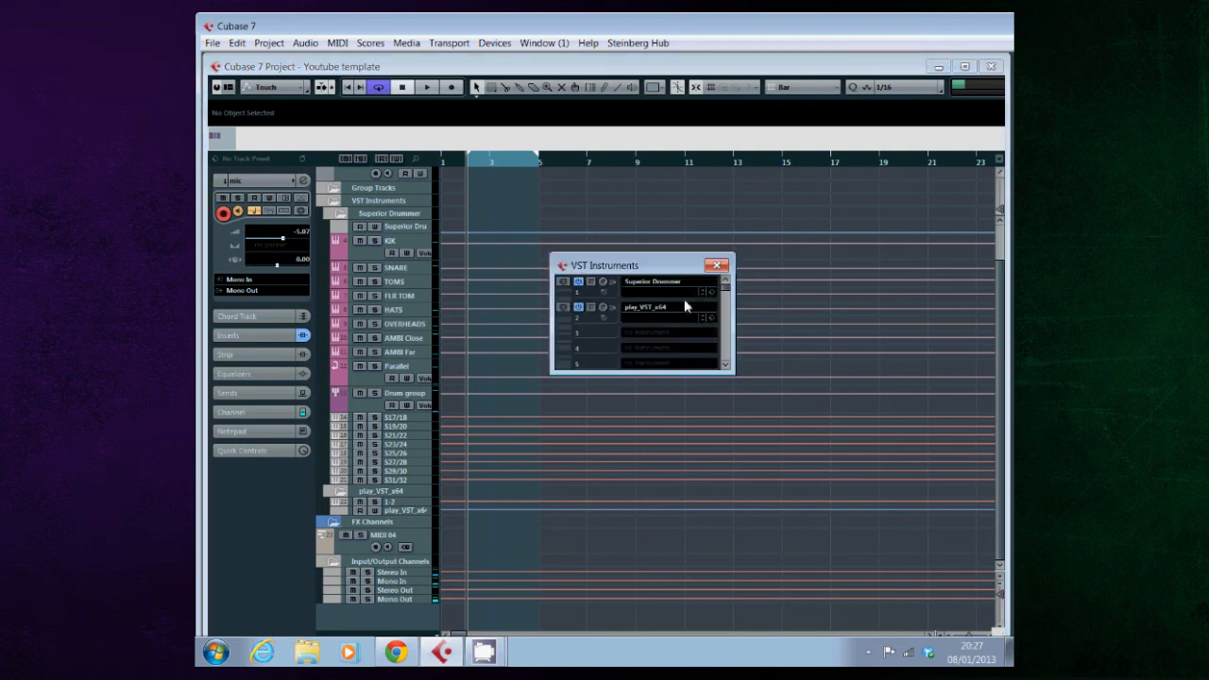
pyautogui.click(655, 331)
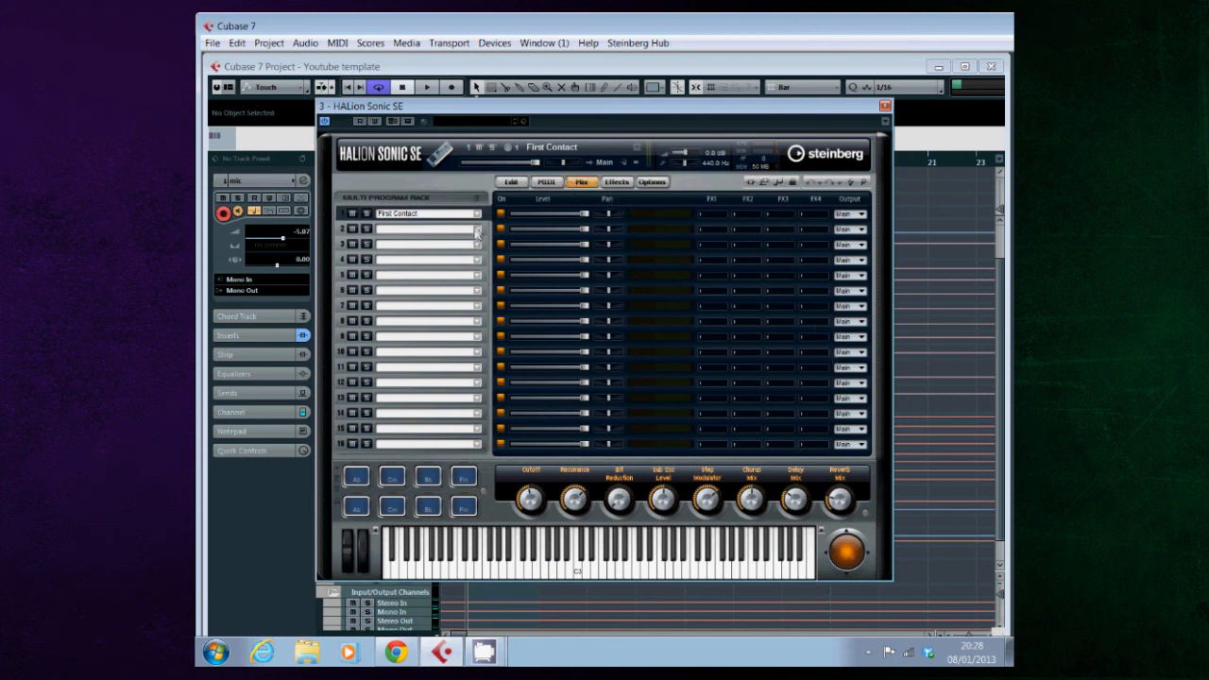
# Step: Browse the sounds for HALion Sonic SE's first program slot without loading one, and close the instrument and the VST Instruments rack
pyautogui.click(477, 214)
pyautogui.scroll(-10, 651, 302)
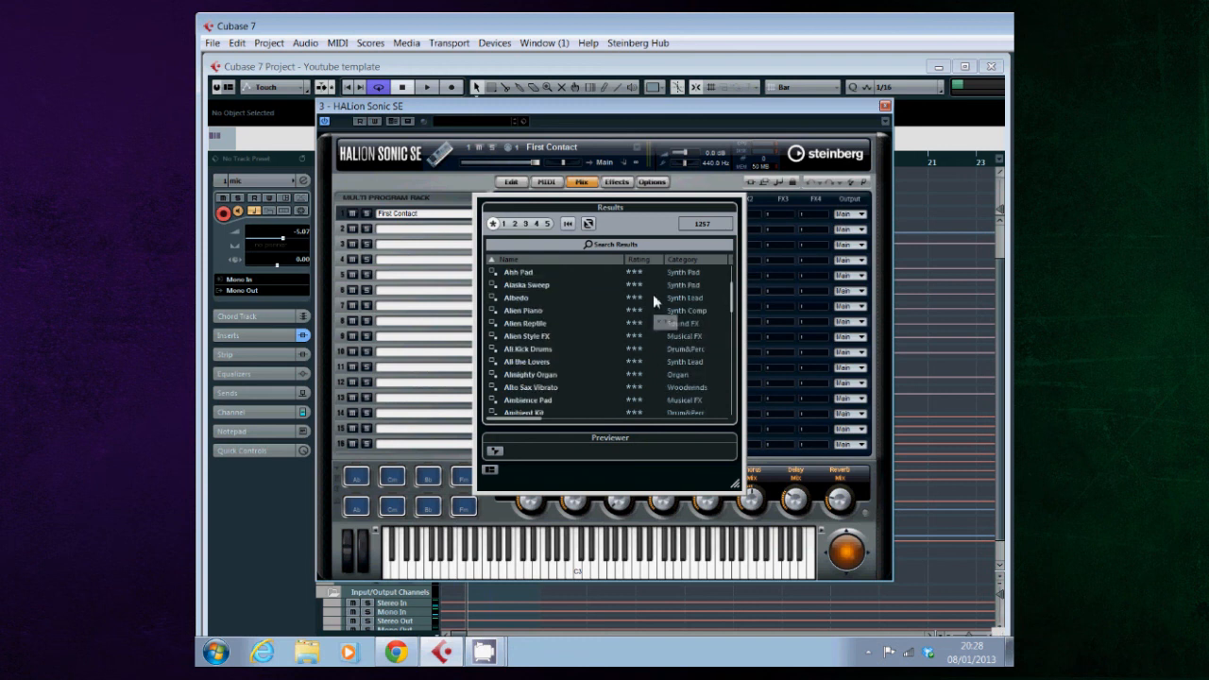
pyautogui.scroll(-10, 647, 299)
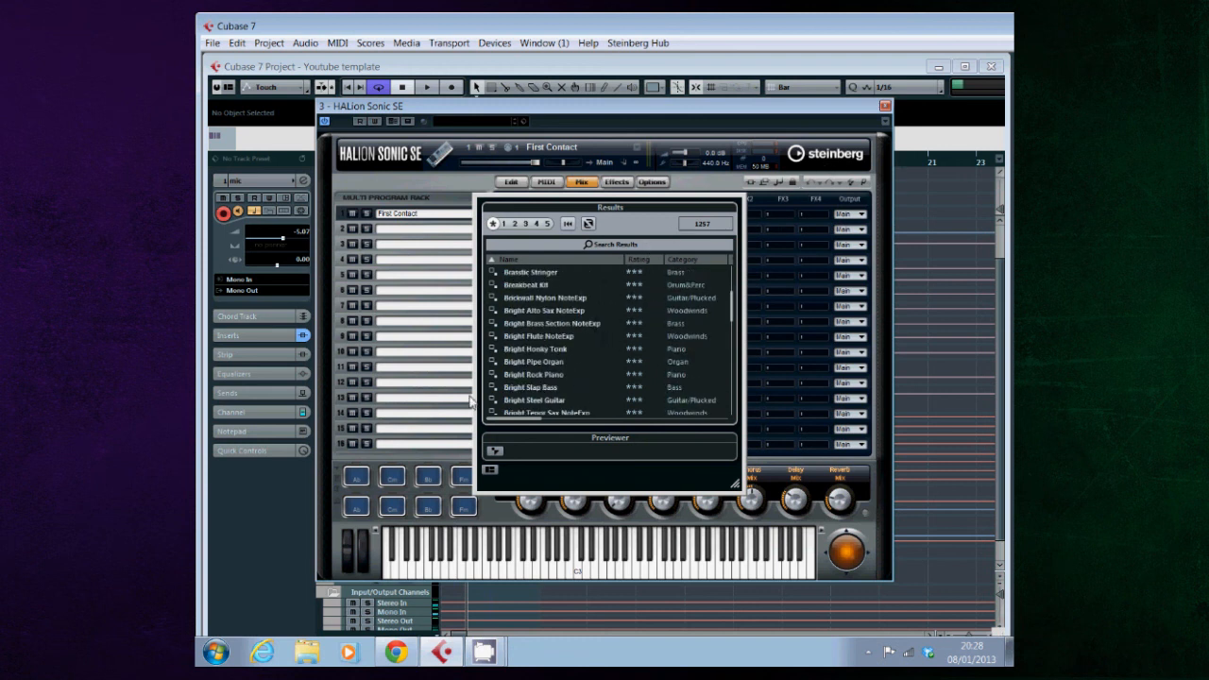
pyautogui.click(748, 120)
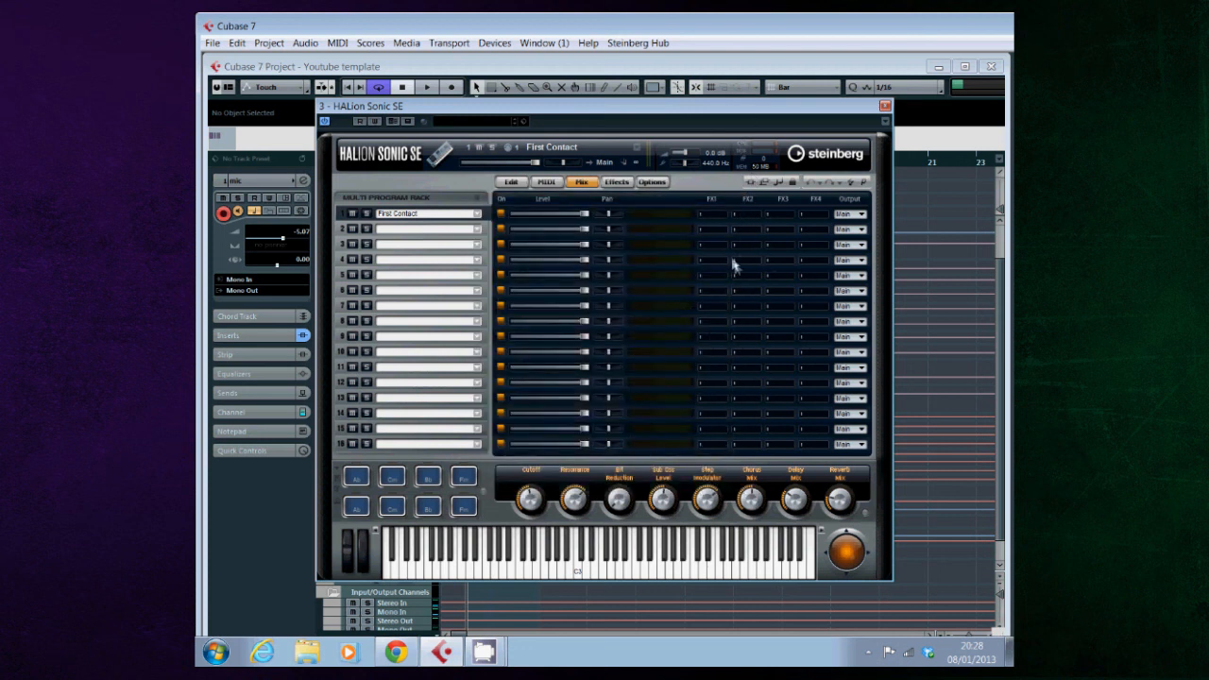
pyautogui.click(885, 108)
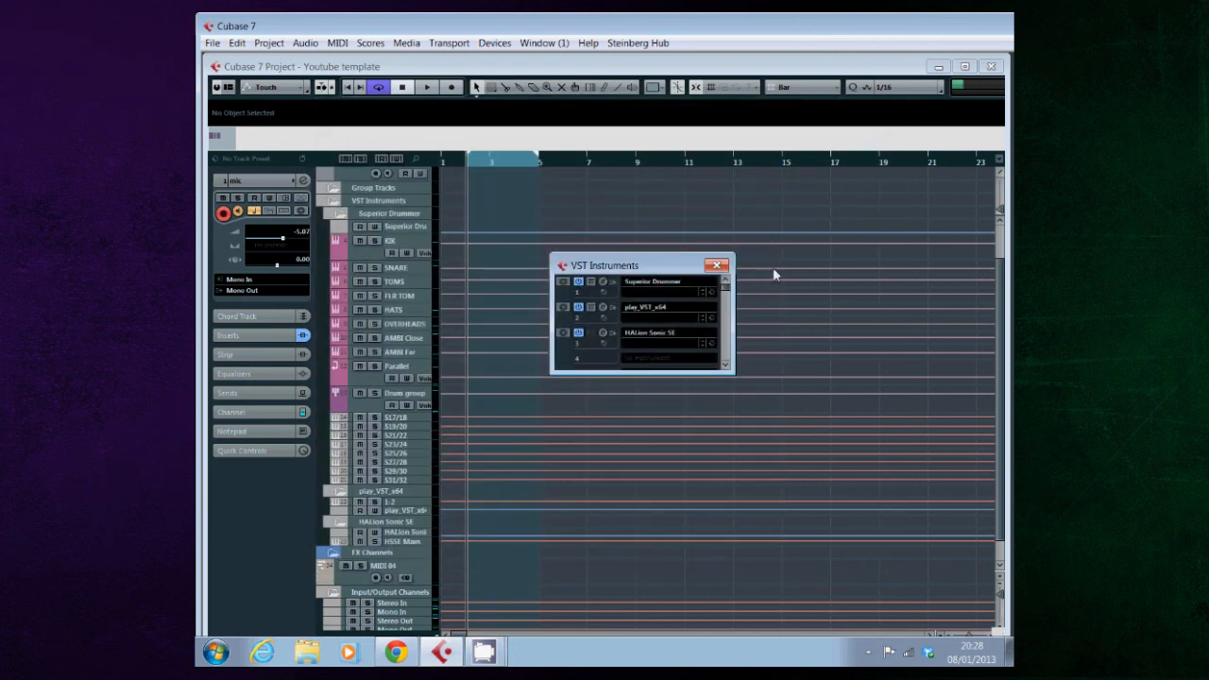
pyautogui.click(716, 264)
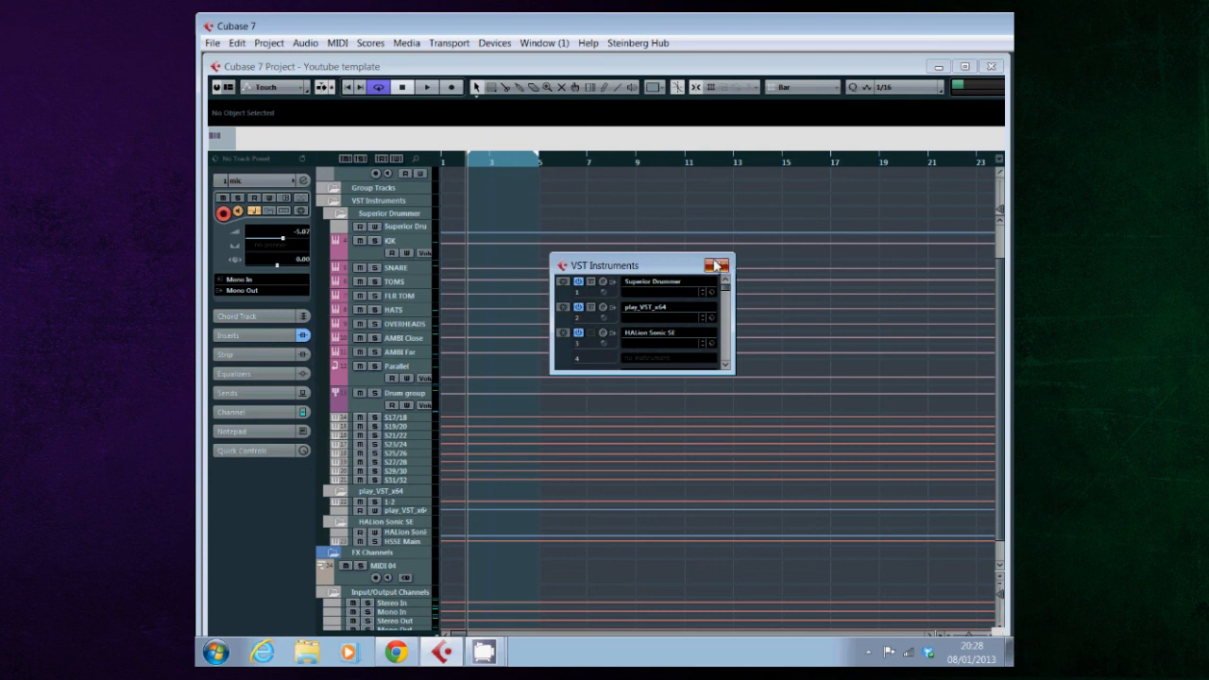